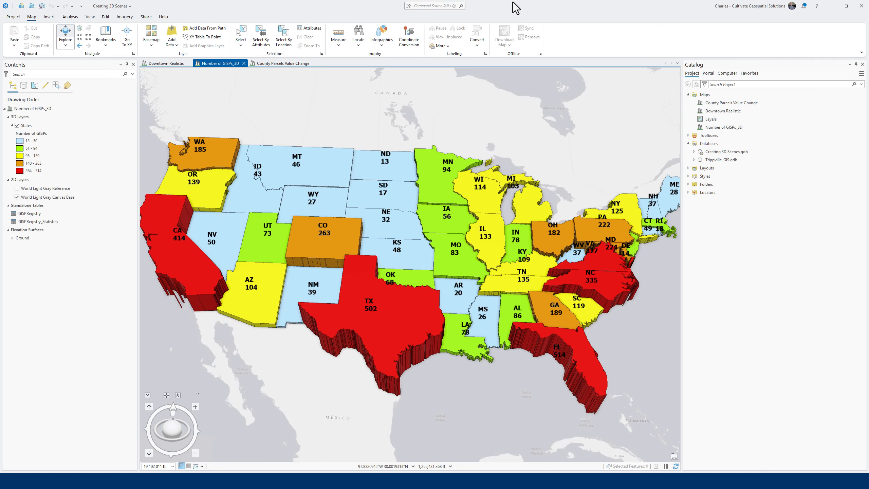
Step: Switch to the County Parcels Value Change scene and check the installed version in the product information
{"action": "left_click", "coordinate": [270, 66]}
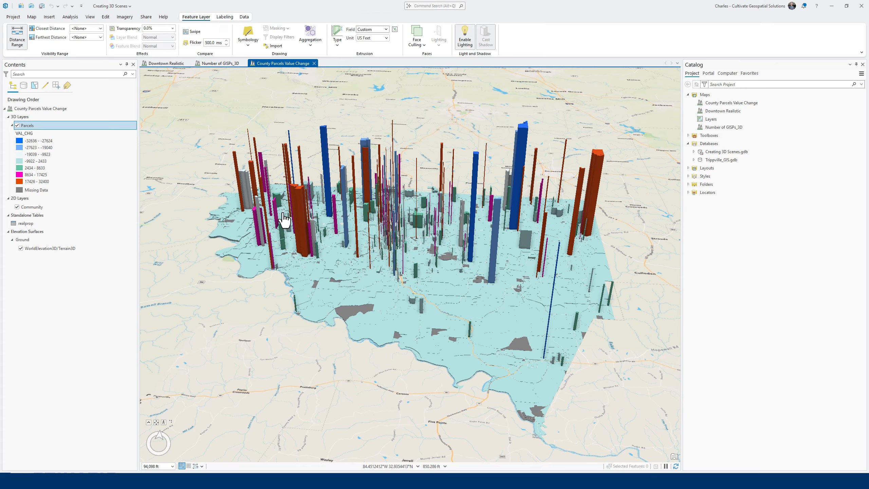
{"action": "left_click", "coordinate": [15, 17]}
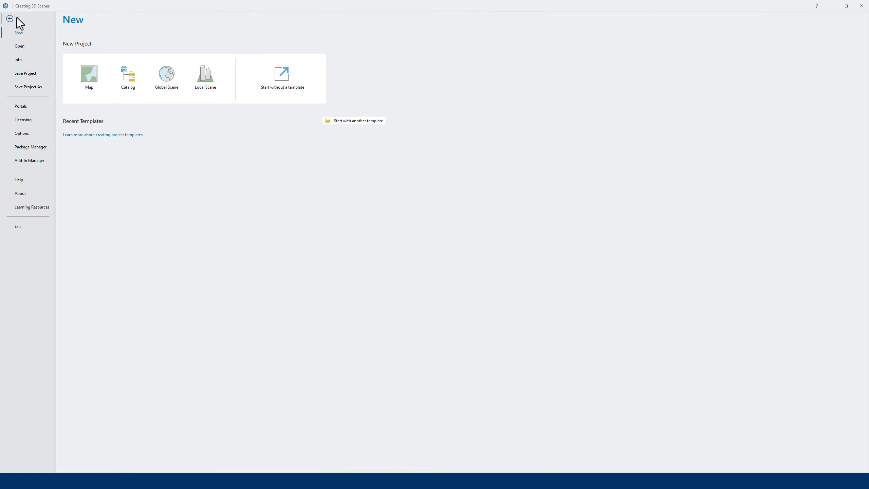
{"action": "left_click", "coordinate": [21, 194]}
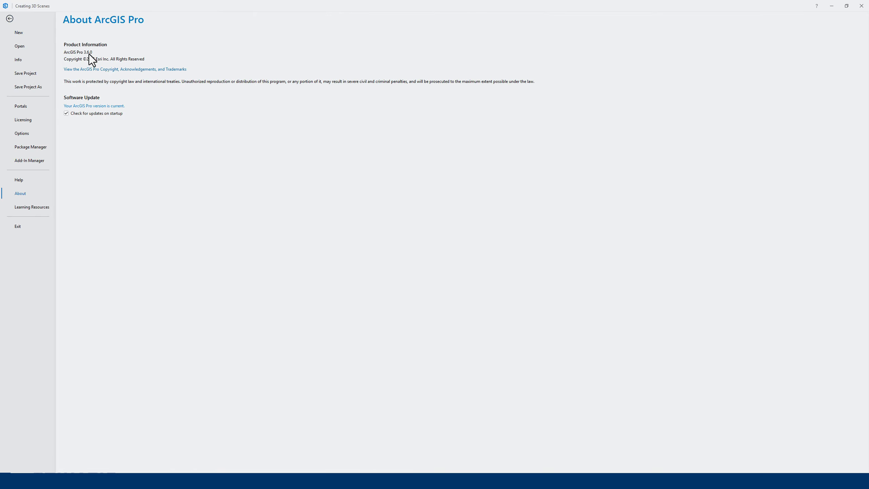
{"action": "left_click", "coordinate": [9, 18]}
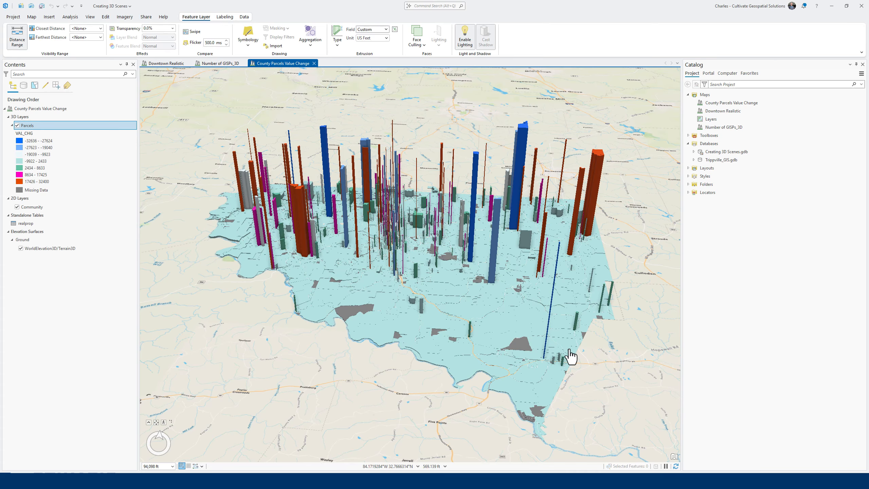
Step: Add a new local scene to the Creating 3D Scenes project
{"action": "left_click", "coordinate": [704, 95]}
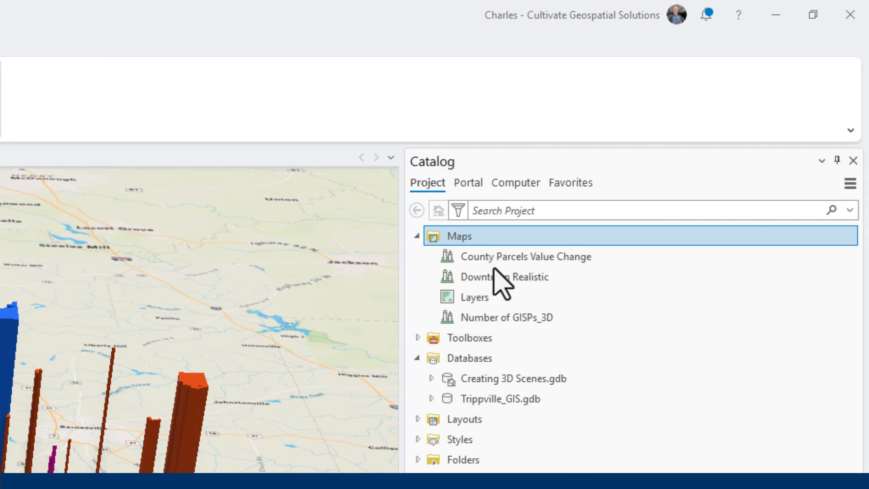
{"action": "right_click", "coordinate": [466, 237]}
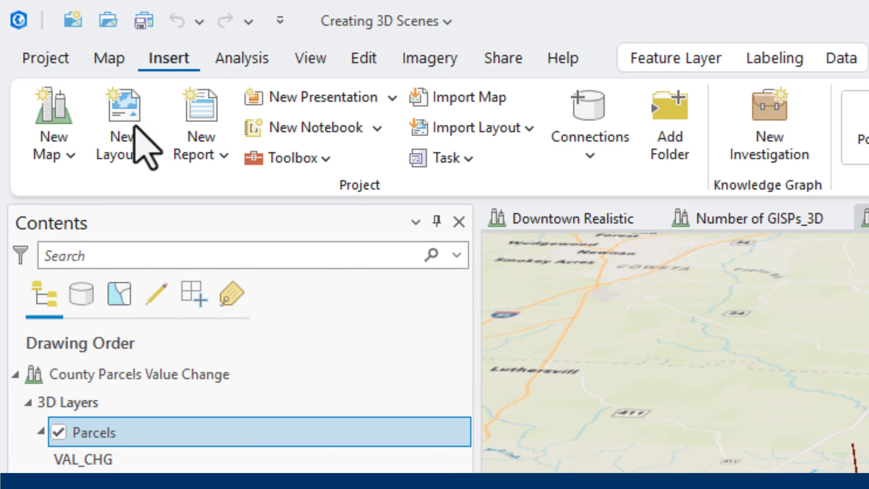
{"action": "left_click", "coordinate": [67, 161]}
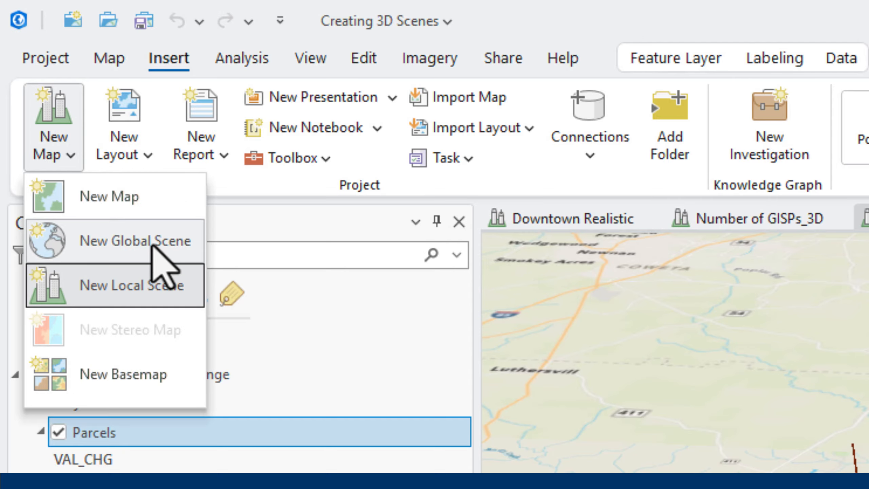
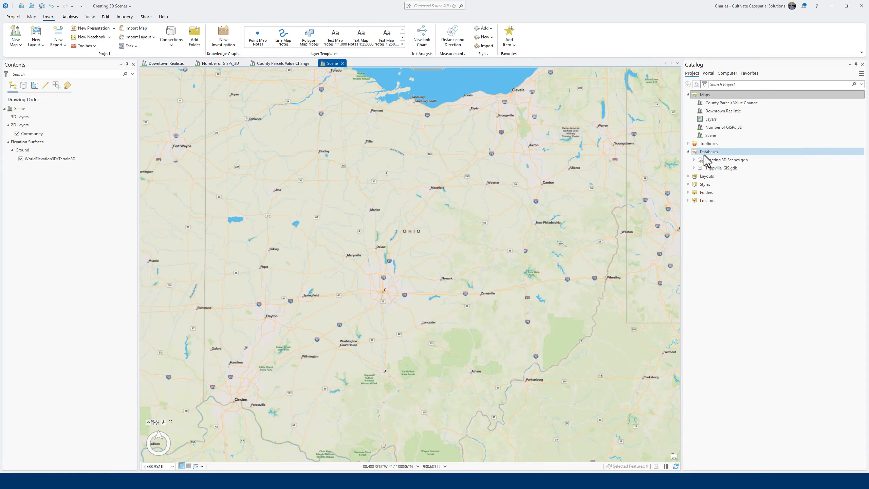
Step: Add the Census_Block_Groups feature class from Trippville_GIS.gdb to the new scene
{"action": "left_click", "coordinate": [694, 168]}
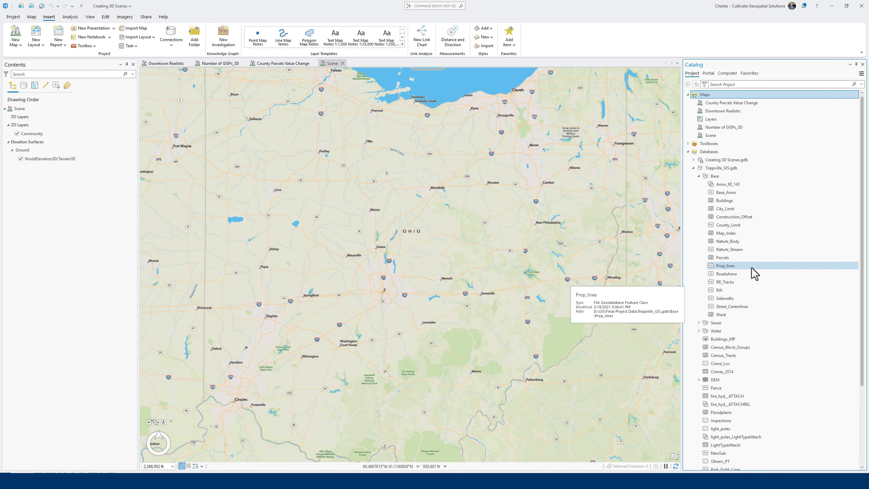
{"action": "mouse_move", "coordinate": [752, 268]}
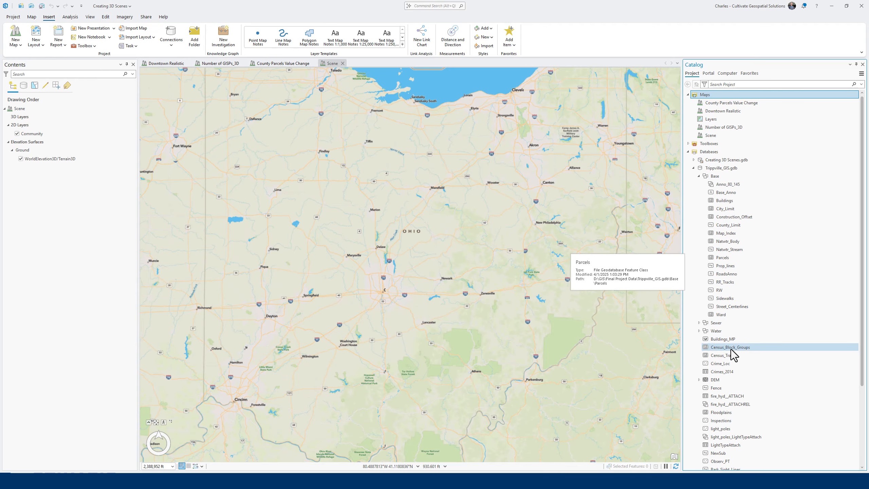
{"action": "left_click_drag", "start_coordinate": [731, 349], "coordinate": [591, 336]}
{"action": "left_click_drag", "start_coordinate": [520, 337], "coordinate": [518, 339]}
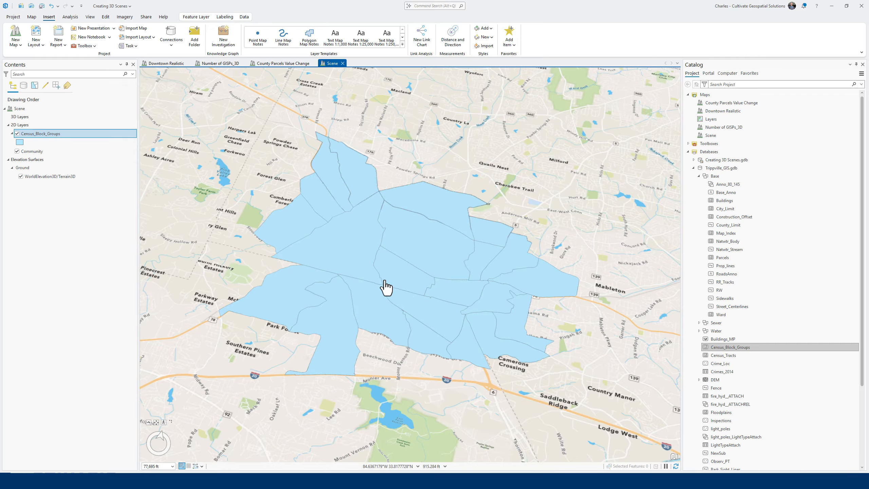
Step: Add the City_Limit and Buildings_MP feature classes from Trippville_GIS.gdb to the scene
{"action": "mouse_move", "coordinate": [746, 372]}
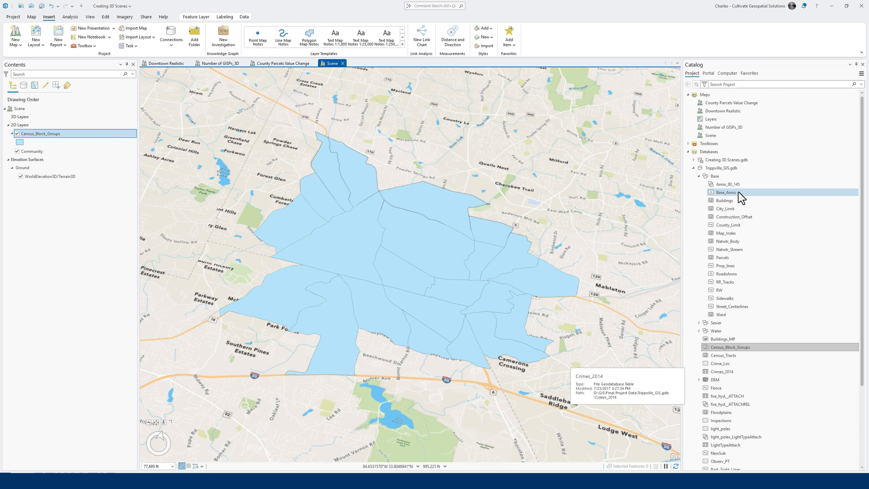
{"action": "left_click_drag", "start_coordinate": [728, 209], "coordinate": [472, 326]}
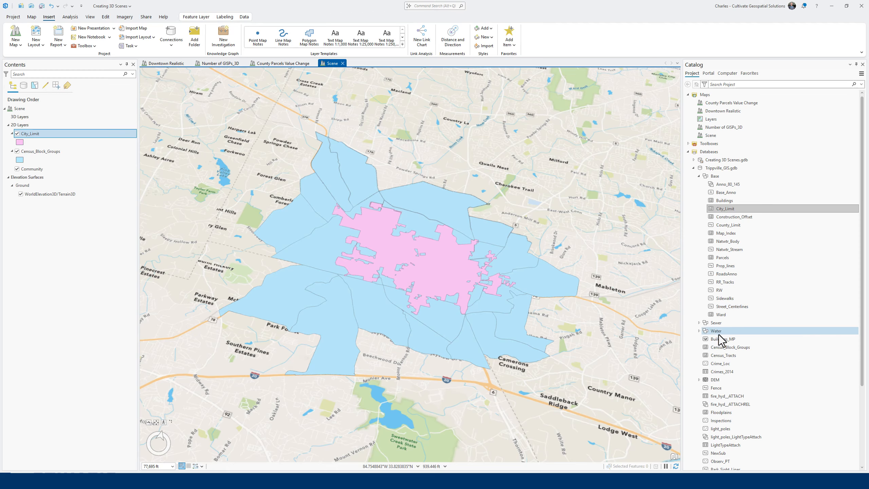
{"action": "mouse_move", "coordinate": [718, 340]}
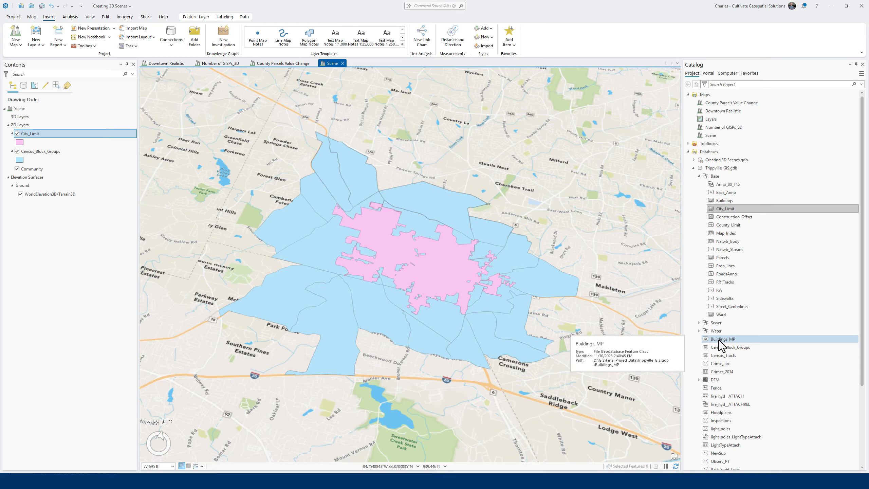
{"action": "left_click_drag", "start_coordinate": [719, 340], "coordinate": [448, 294]}
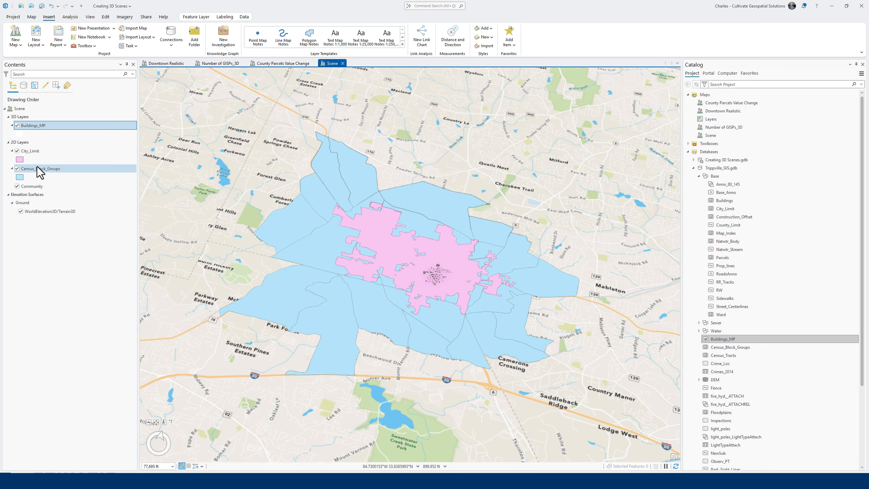
Step: Inspect the source properties of the Buildings_MP and City_Limit feature classes to compare their geometry type and Z-value support
{"action": "right_click", "coordinate": [724, 339]}
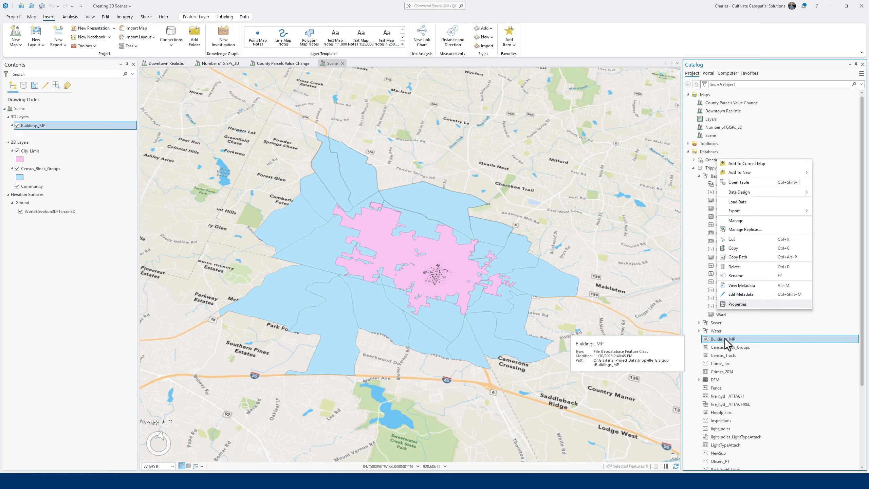
{"action": "left_click", "coordinate": [735, 303]}
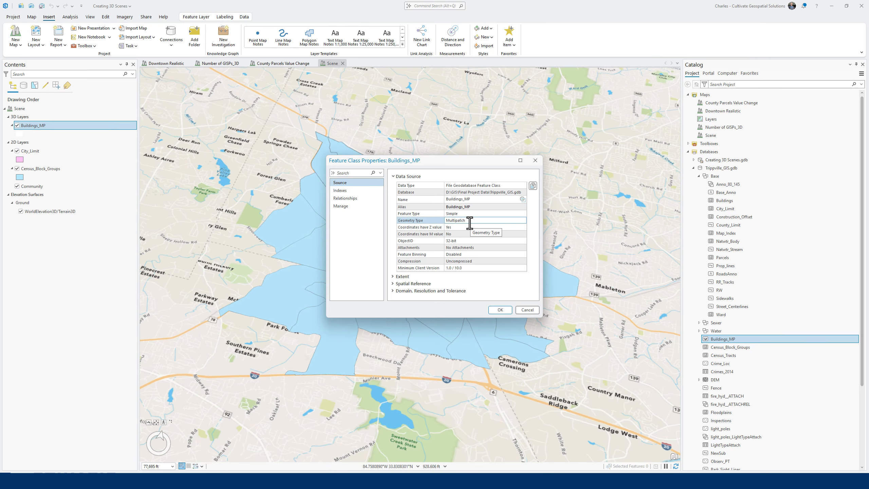
{"action": "left_click", "coordinate": [527, 310]}
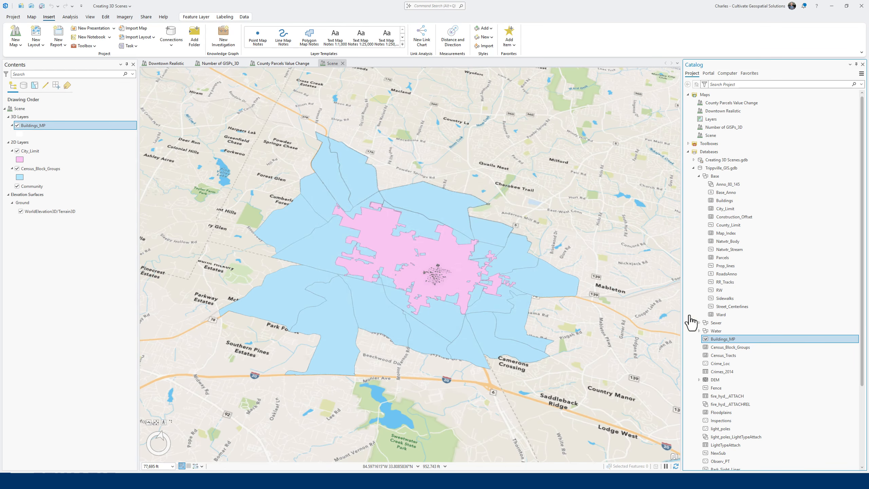
{"action": "right_click", "coordinate": [757, 207]}
{"action": "left_click", "coordinate": [861, 147]}
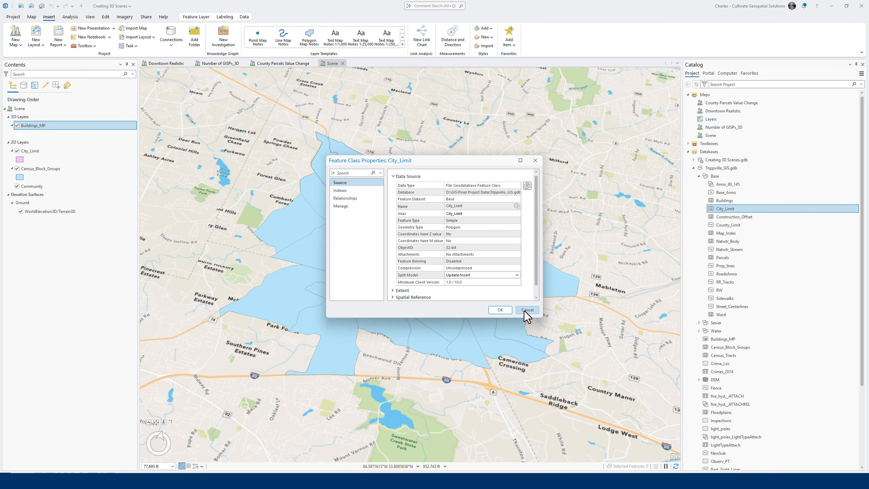
{"action": "left_click", "coordinate": [526, 310]}
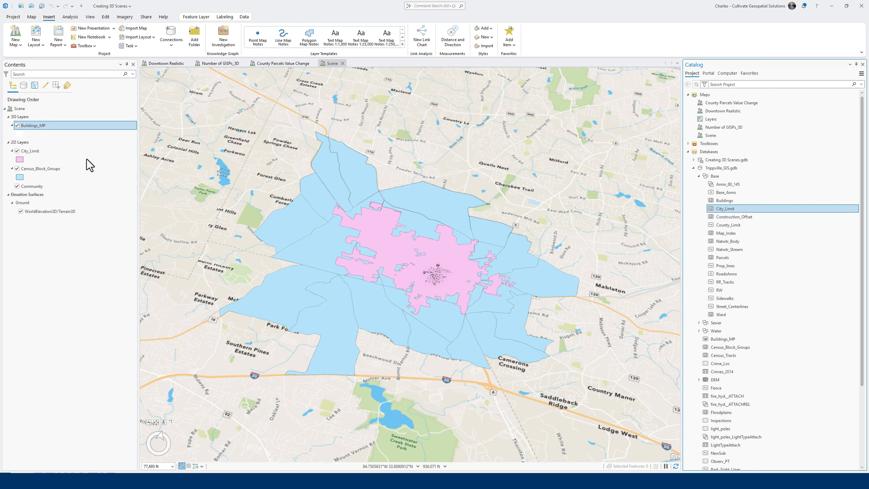
Step: Zoom to the Buildings_MP layer and tilt the scene to examine how the buildings sit relative to the ground
{"action": "right_click", "coordinate": [76, 127]}
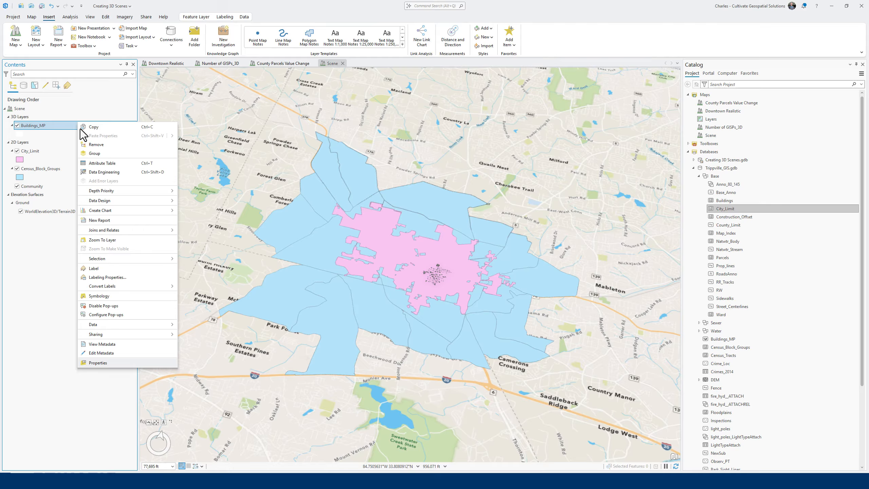
{"action": "left_click", "coordinate": [133, 241]}
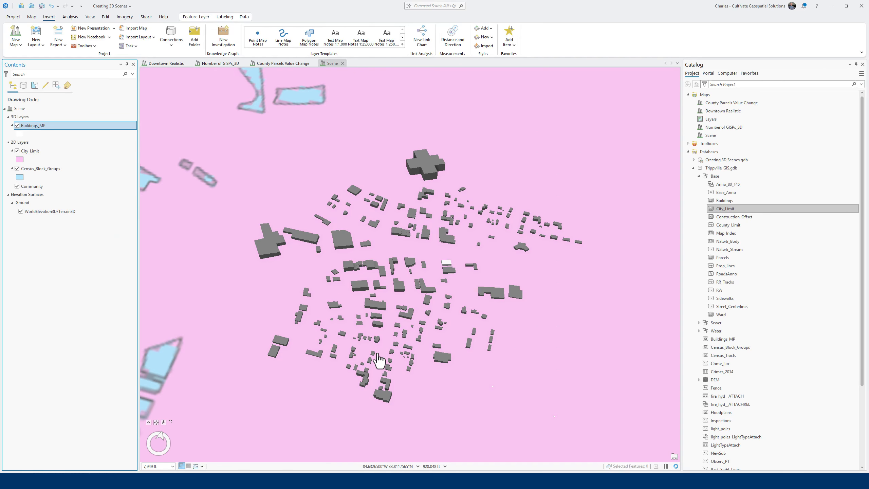
{"action": "scroll", "coordinate": [385, 342], "scroll_direction": "up", "scroll_amount": 3}
{"action": "scroll", "coordinate": [388, 334], "scroll_direction": "up", "scroll_amount": 3}
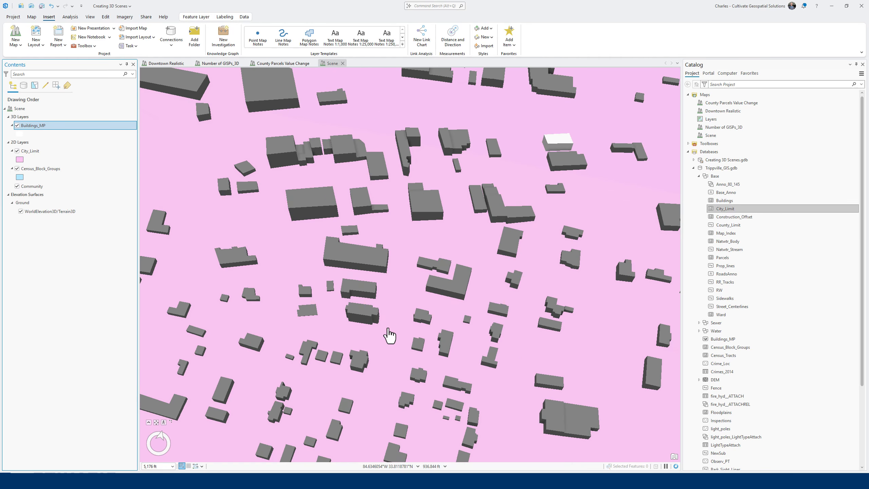
{"action": "scroll", "coordinate": [388, 334], "scroll_direction": "up", "scroll_amount": 2}
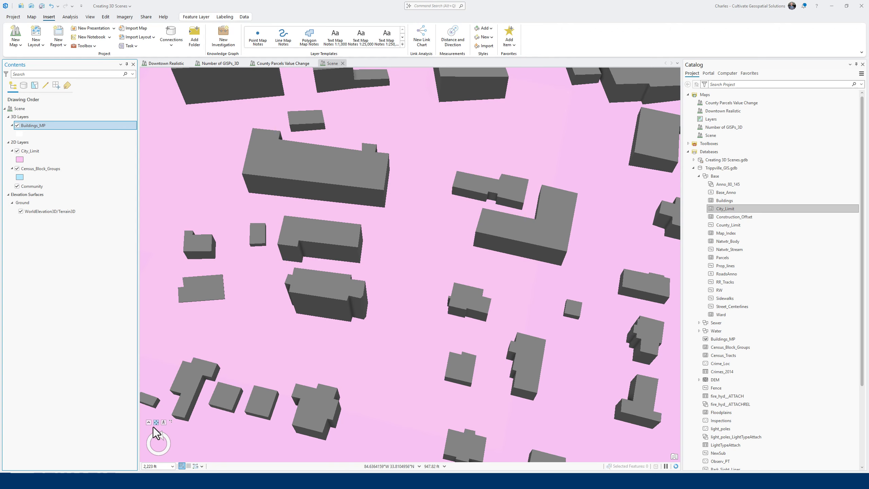
{"action": "left_click", "coordinate": [149, 422]}
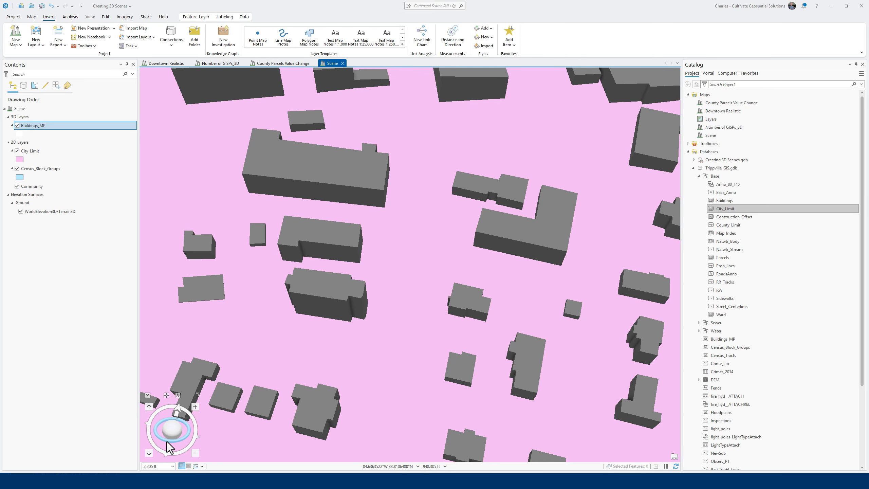
{"action": "left_click_drag", "start_coordinate": [173, 442], "coordinate": [174, 431]}
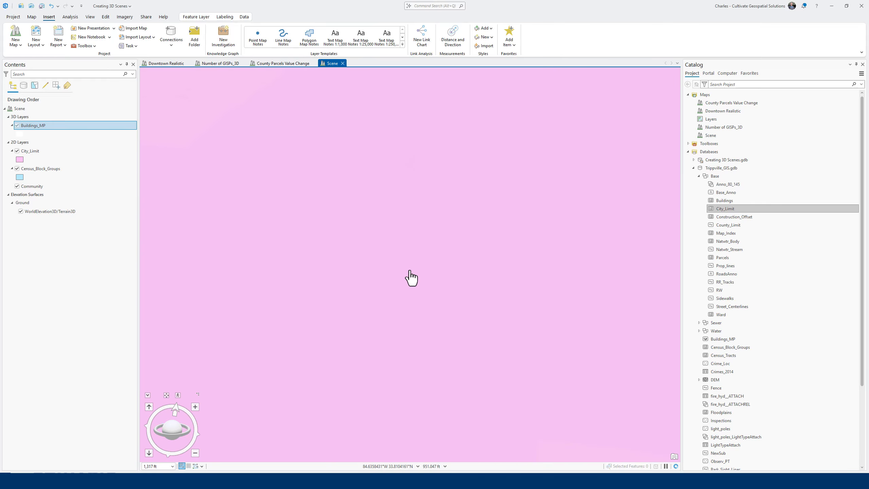
{"action": "scroll", "coordinate": [407, 272], "scroll_direction": "down", "scroll_amount": 5}
{"action": "scroll", "coordinate": [407, 273], "scroll_direction": "down", "scroll_amount": 2}
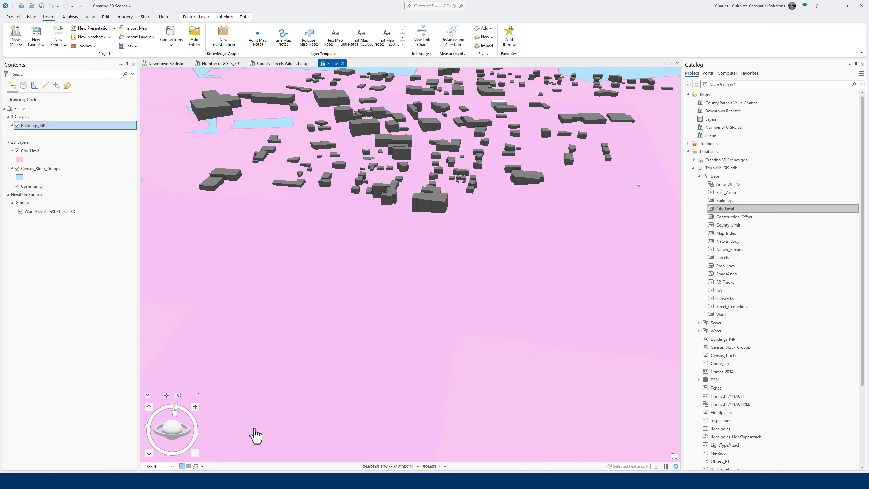
{"action": "left_click_drag", "start_coordinate": [179, 436], "coordinate": [182, 430]}
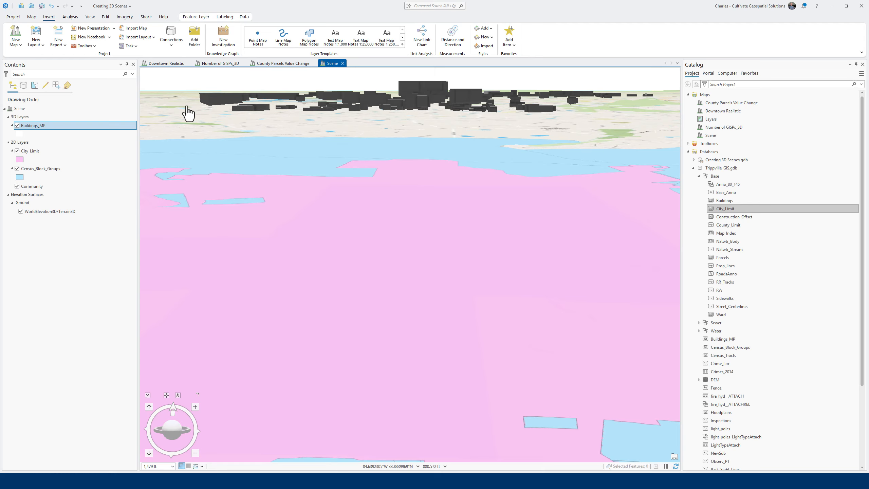
Step: Set the Buildings_MP layer's elevation so its features are On the ground
{"action": "right_click", "coordinate": [43, 126]}
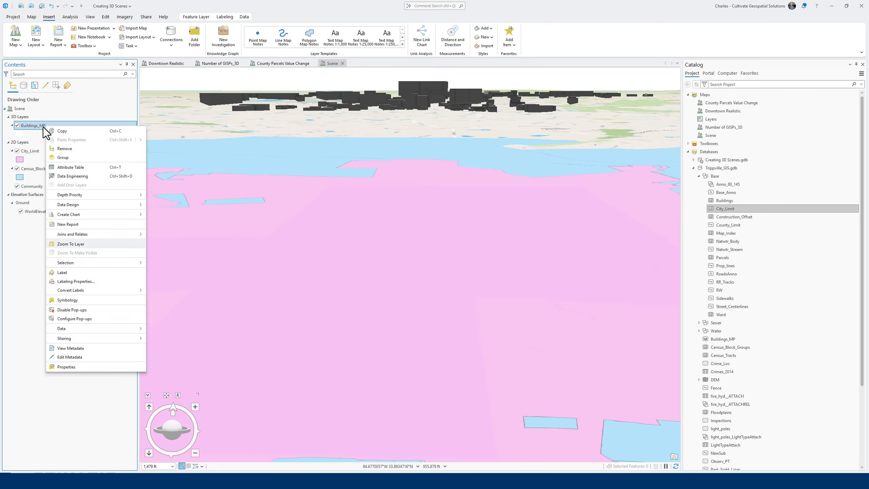
{"action": "left_click", "coordinate": [70, 367]}
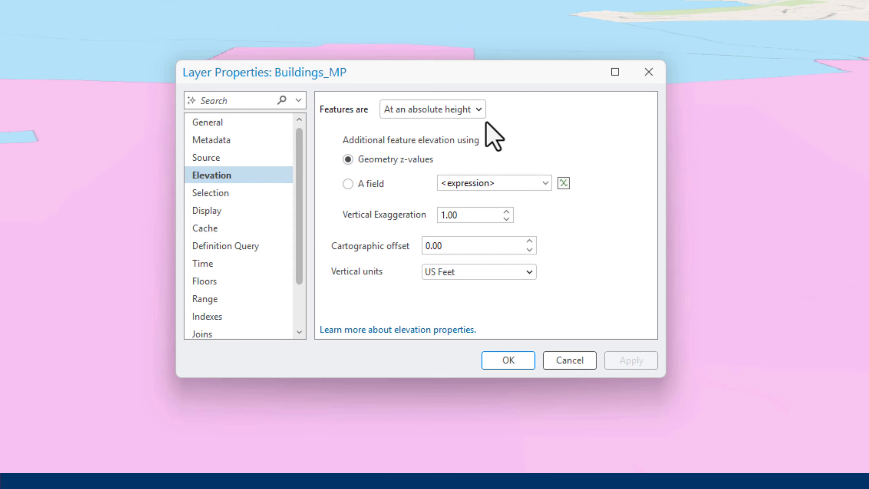
{"action": "left_click", "coordinate": [478, 109]}
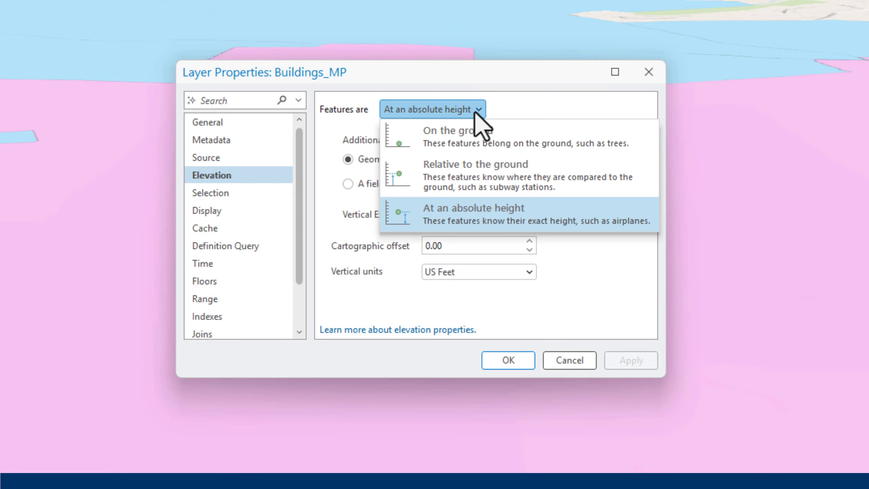
{"action": "left_click", "coordinate": [474, 135]}
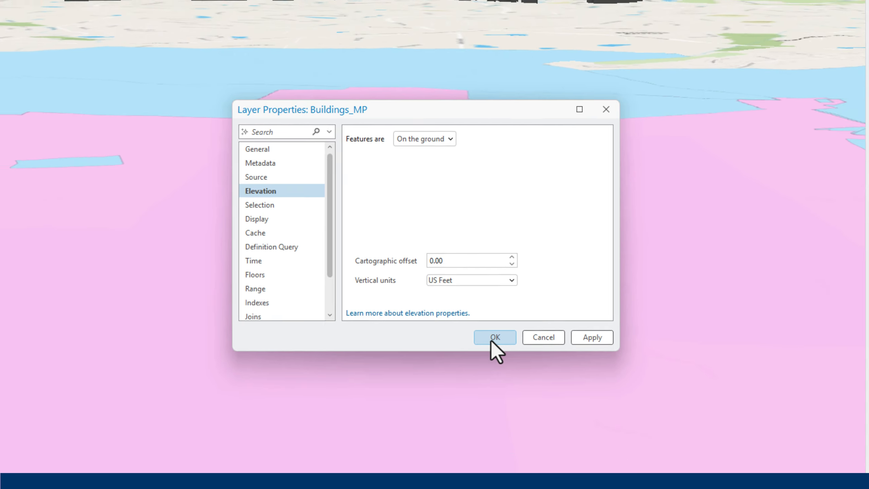
{"action": "left_click", "coordinate": [508, 359]}
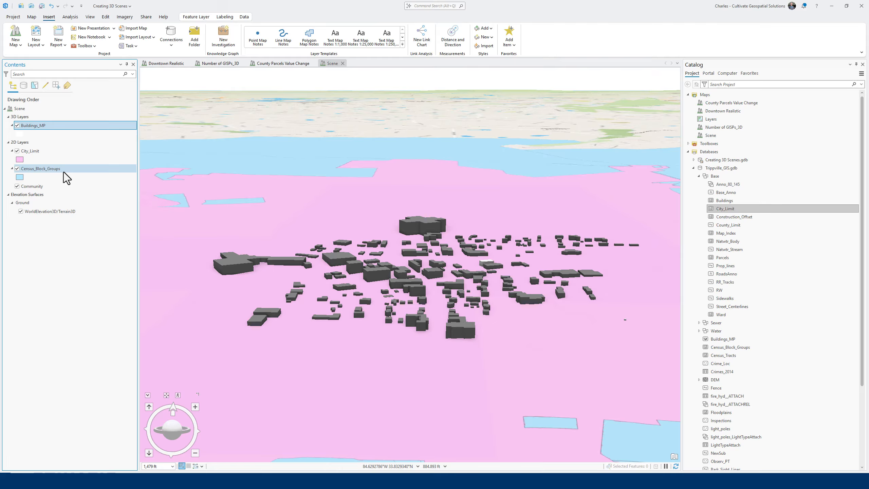
Step: Hide the Buildings_MP layer and move Census_Block_Groups from the 2D Layers to the top of the 3D Layers
{"action": "left_click", "coordinate": [17, 126]}
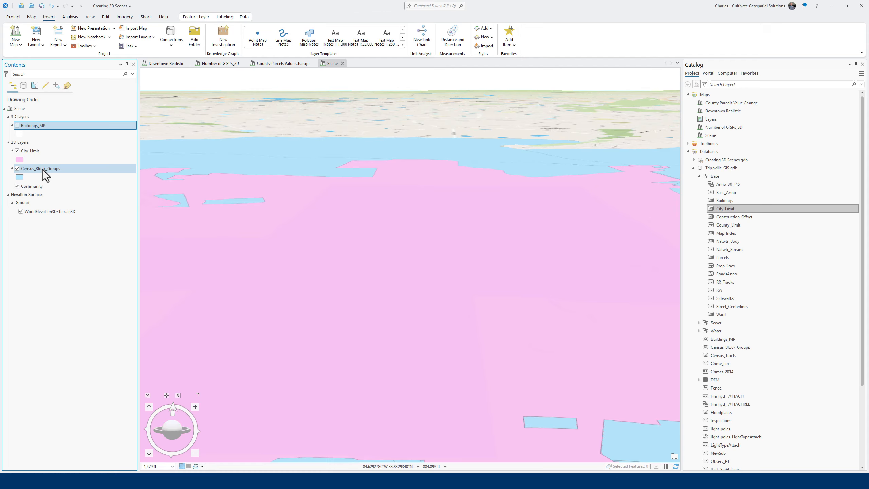
{"action": "left_click_drag", "start_coordinate": [42, 170], "coordinate": [47, 127]}
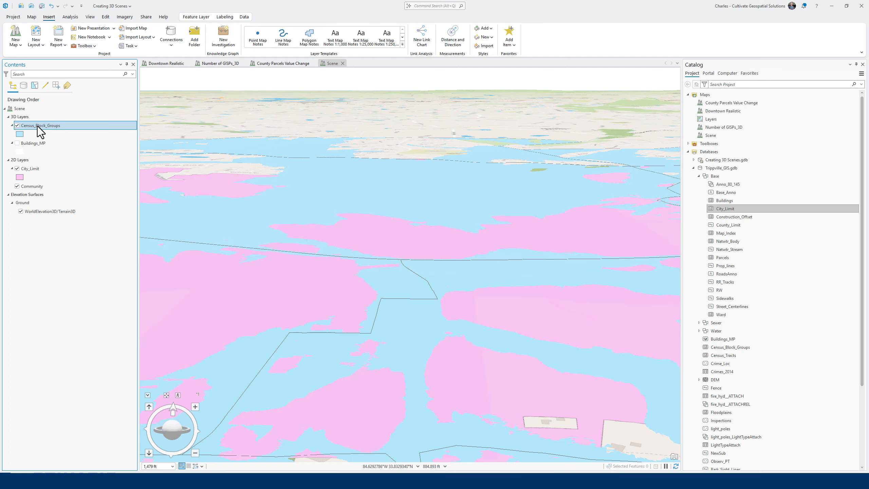
Step: Examine the POP15_SQMI population density field in the Census_Block_Groups attribute table, and close the table
{"action": "right_click", "coordinate": [37, 127]}
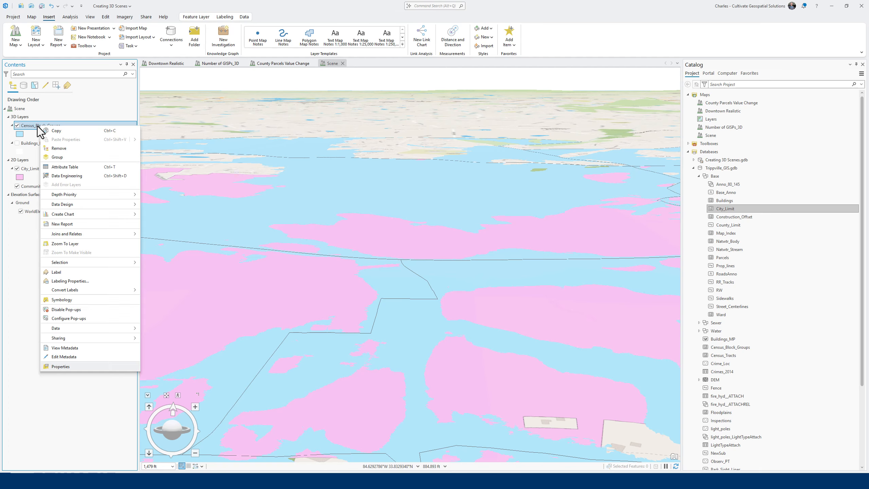
{"action": "left_click", "coordinate": [68, 168]}
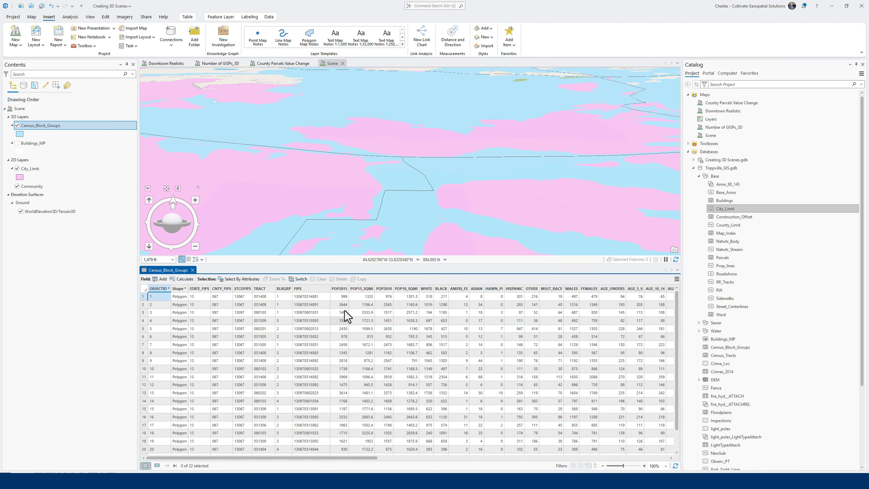
{"action": "left_click", "coordinate": [367, 288]}
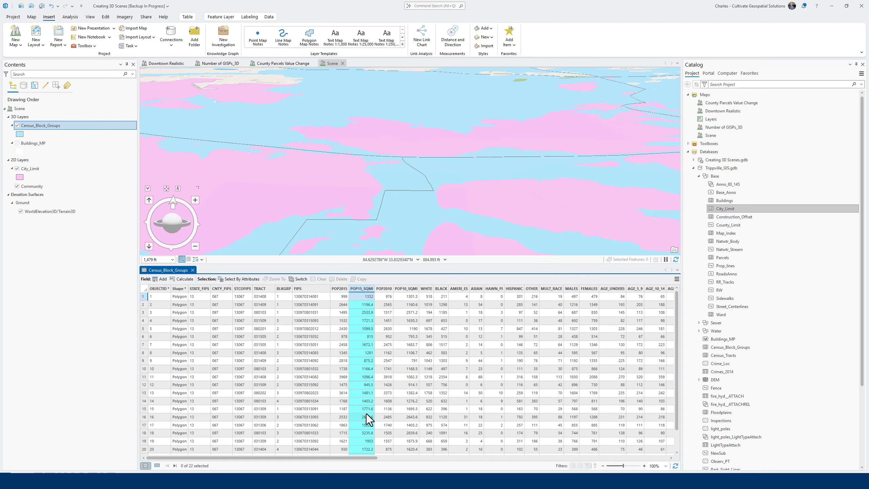
{"action": "mouse_move", "coordinate": [362, 292]}
{"action": "left_click", "coordinate": [193, 271]}
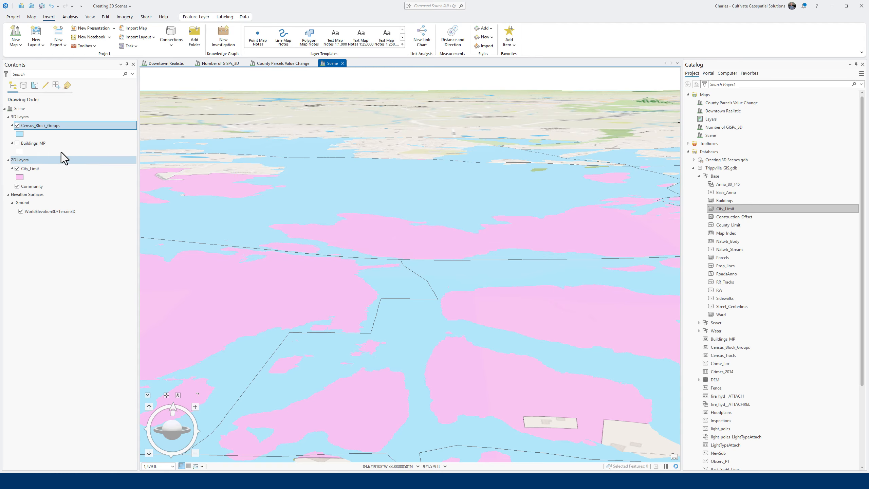
Step: Extrude the Census_Block_Groups layer with the Min Height type, using the POP15_SQMI field for the height
{"action": "left_click", "coordinate": [51, 127]}
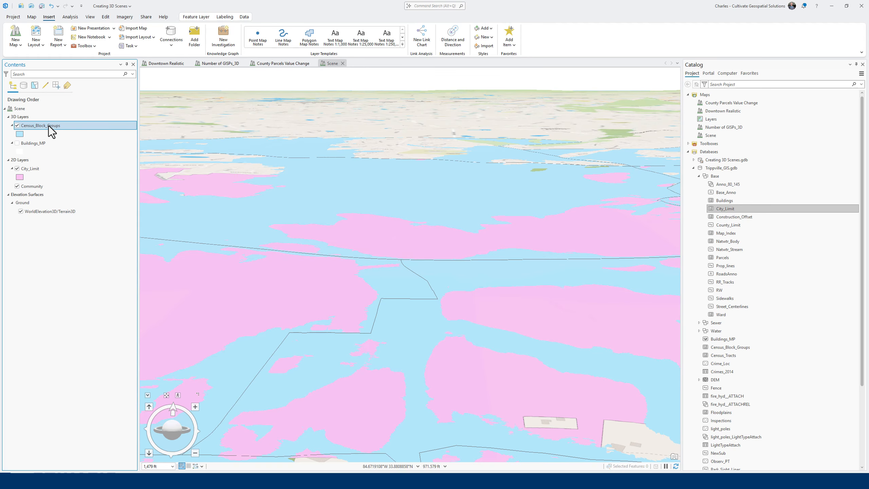
{"action": "left_click", "coordinate": [51, 126]}
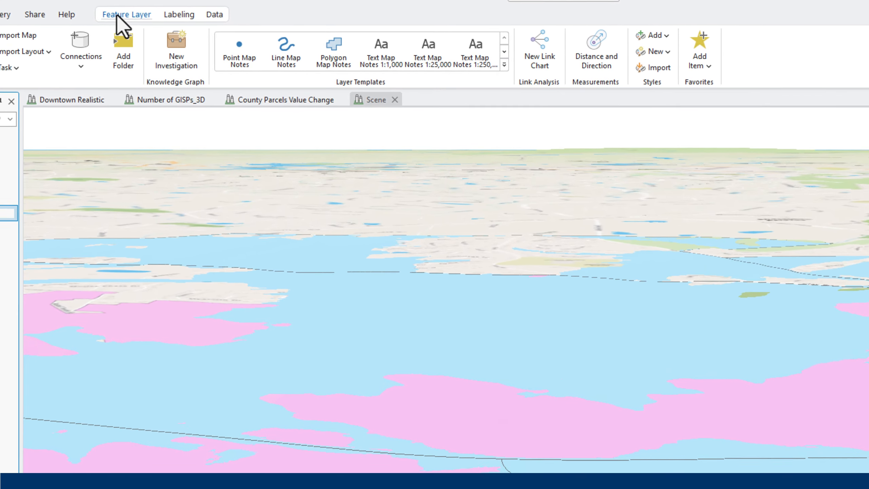
{"action": "left_click", "coordinate": [168, 15]}
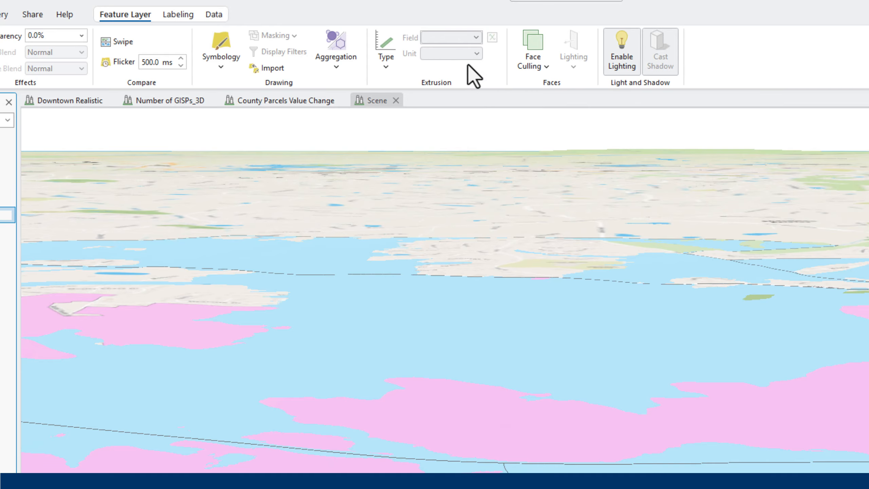
{"action": "left_click", "coordinate": [386, 65]}
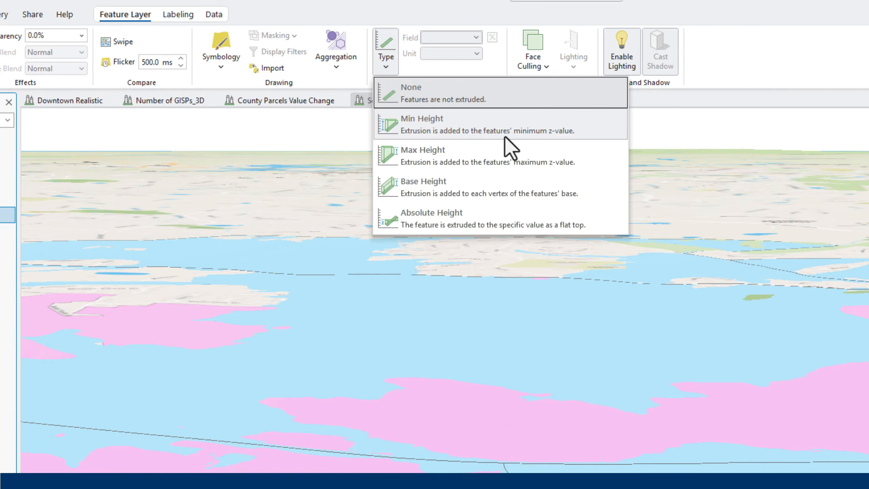
{"action": "left_click", "coordinate": [430, 130]}
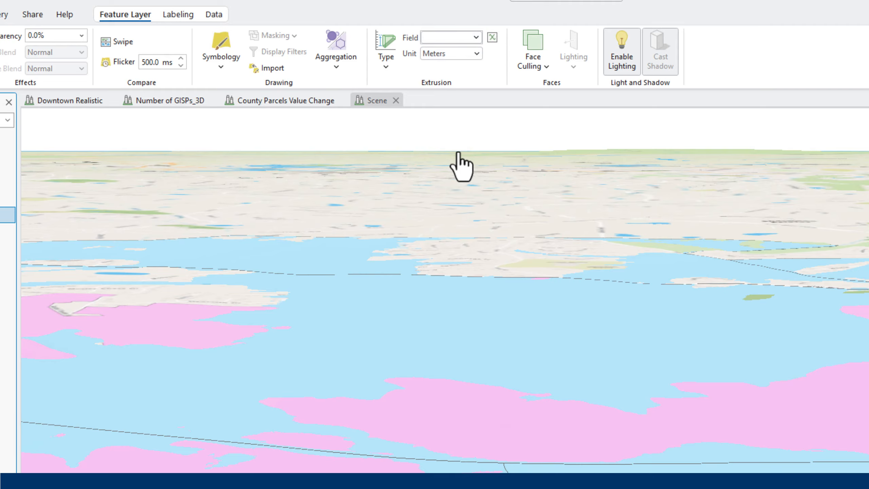
{"action": "left_click", "coordinate": [475, 40]}
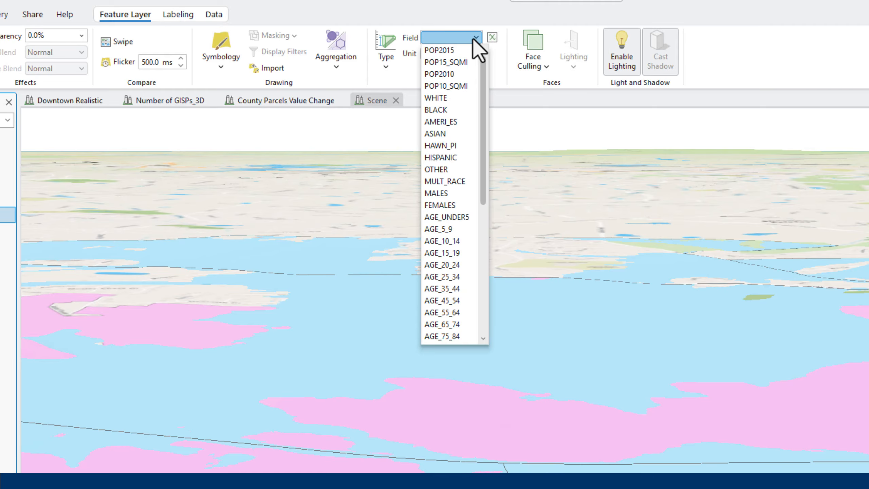
{"action": "left_click", "coordinate": [454, 62]}
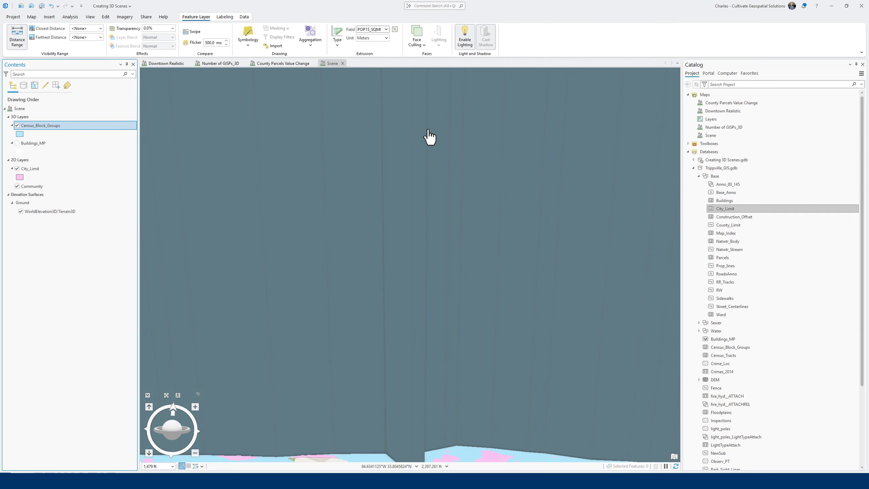
Step: Set the extrusion unit of the Census_Block_Groups layer to US Feet
{"action": "scroll", "coordinate": [457, 153], "scroll_direction": "down", "scroll_amount": 3}
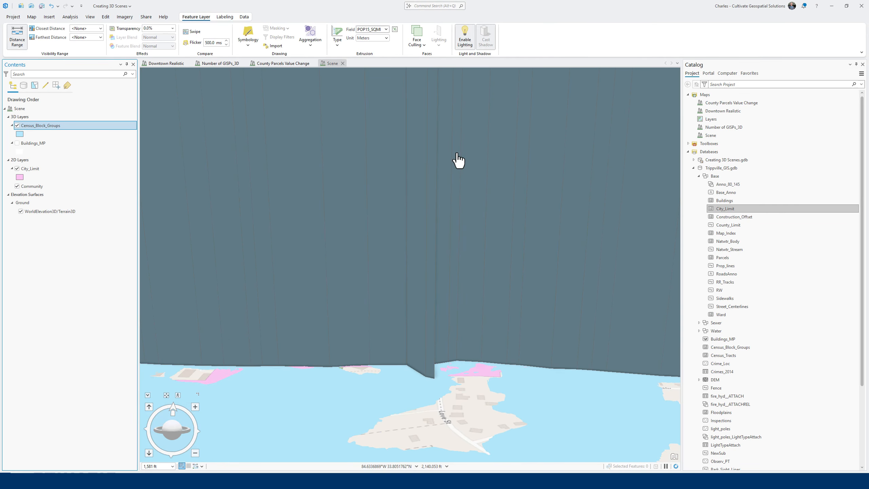
{"action": "scroll", "coordinate": [462, 148], "scroll_direction": "down", "scroll_amount": 1}
{"action": "scroll", "coordinate": [462, 153], "scroll_direction": "down", "scroll_amount": 2}
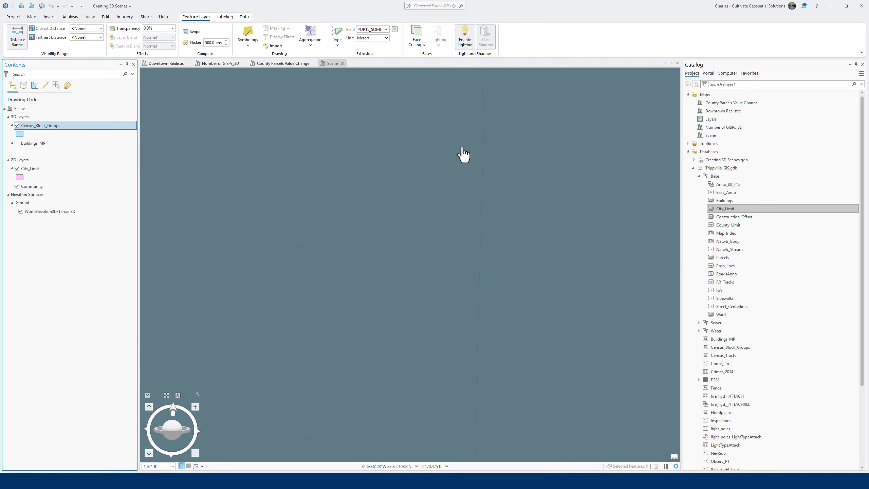
{"action": "scroll", "coordinate": [463, 154], "scroll_direction": "down", "scroll_amount": 1}
{"action": "scroll", "coordinate": [463, 154], "scroll_direction": "down", "scroll_amount": 3}
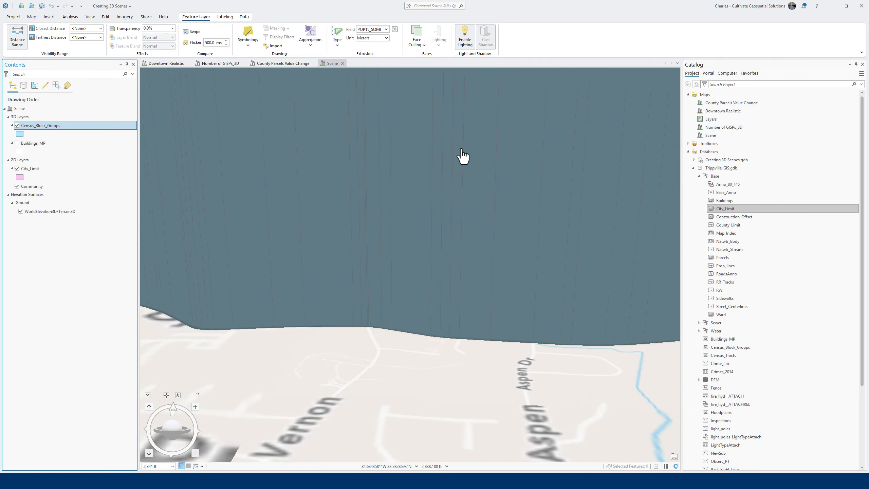
{"action": "scroll", "coordinate": [463, 157], "scroll_direction": "down", "scroll_amount": 5}
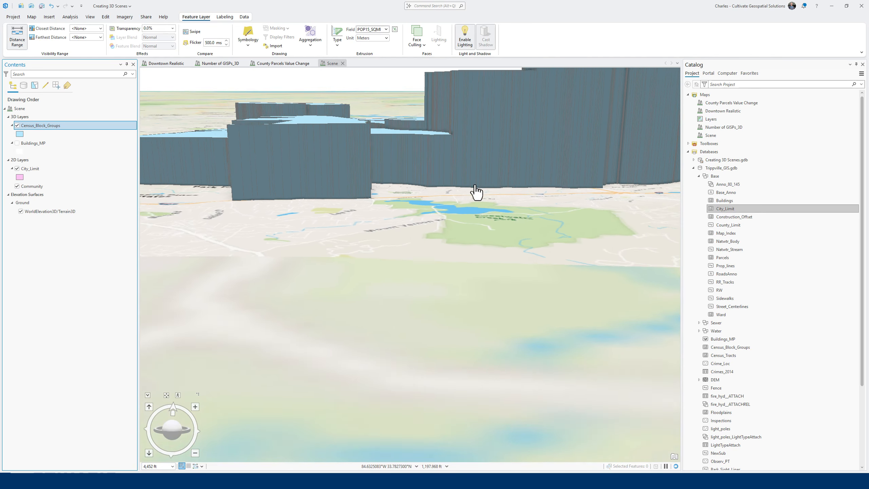
{"action": "left_click_drag", "start_coordinate": [516, 215], "coordinate": [519, 262]}
{"action": "scroll", "coordinate": [520, 270], "scroll_direction": "down", "scroll_amount": 3}
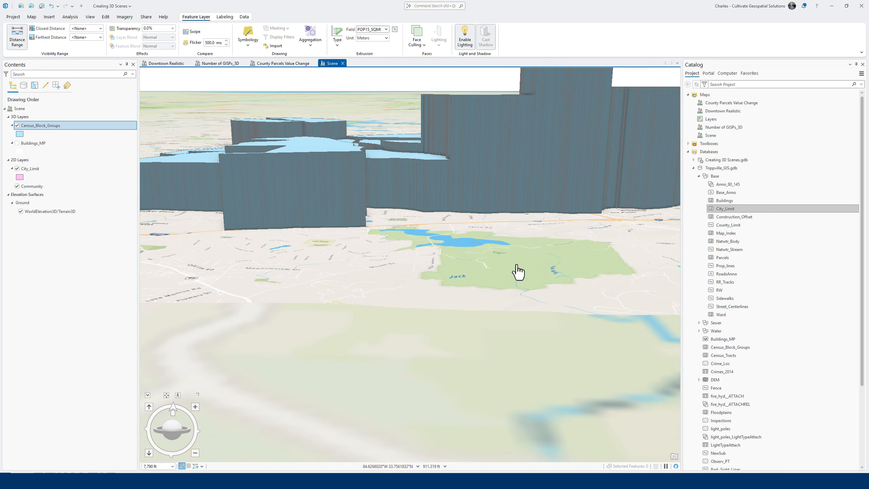
{"action": "left_click_drag", "start_coordinate": [494, 258], "coordinate": [495, 274]}
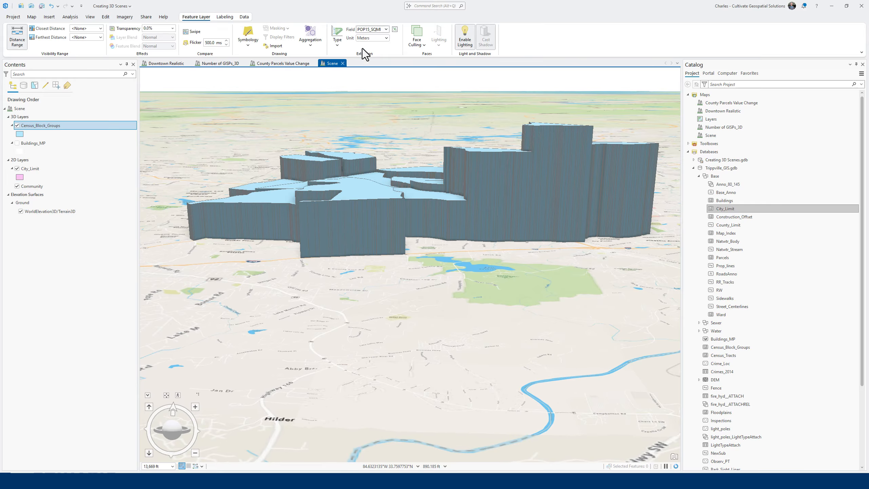
{"action": "left_click", "coordinate": [386, 38]}
{"action": "left_click", "coordinate": [376, 58]}
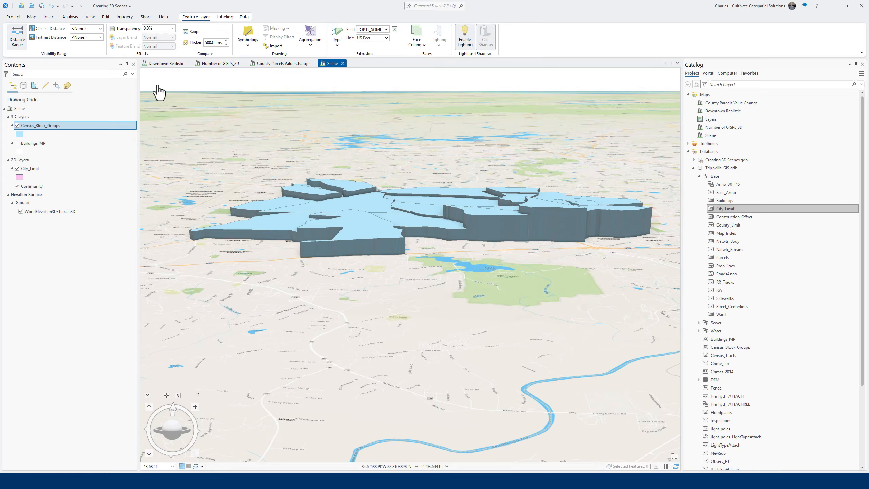
Step: Symbolize the Census_Block_Groups layer with Graduated Colors based on the POP15_SQMI field
{"action": "left_click", "coordinate": [39, 125]}
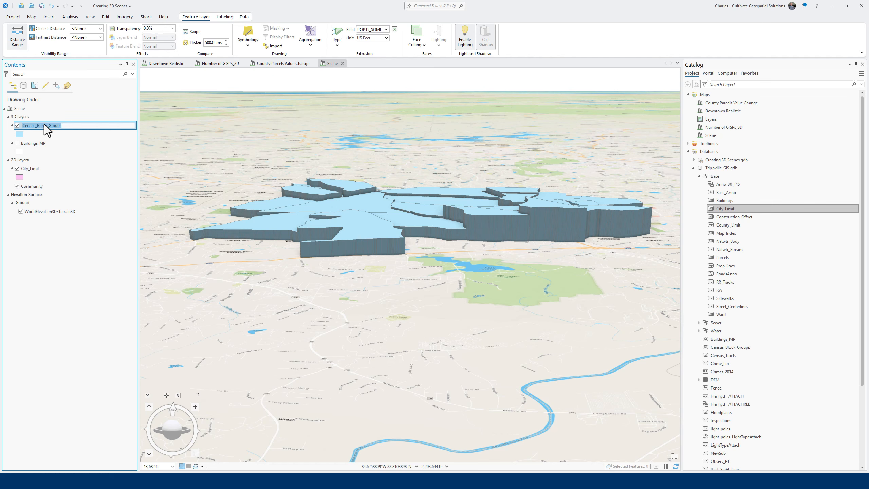
{"action": "left_click", "coordinate": [65, 141]}
{"action": "left_click", "coordinate": [67, 125]}
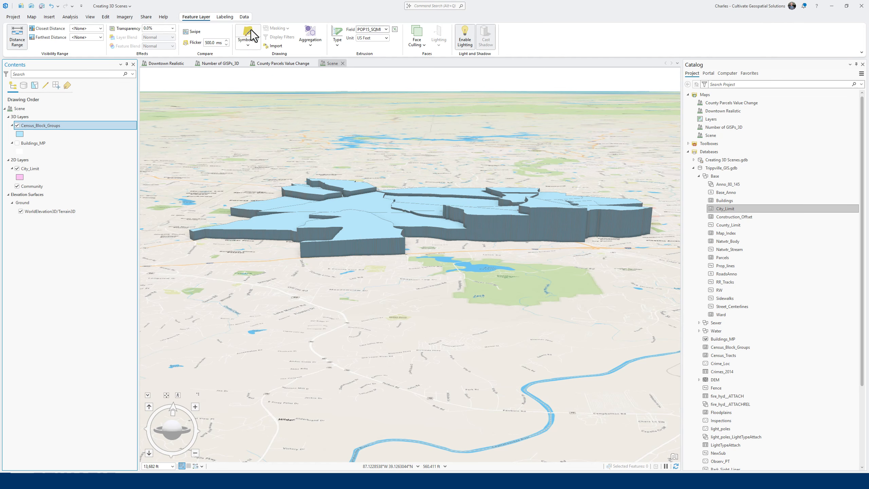
{"action": "left_click", "coordinate": [250, 42]}
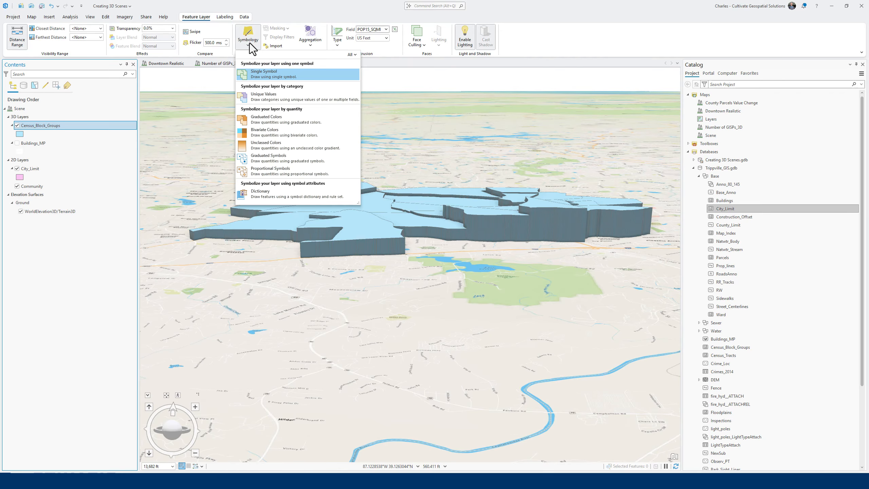
{"action": "left_click", "coordinate": [273, 120]}
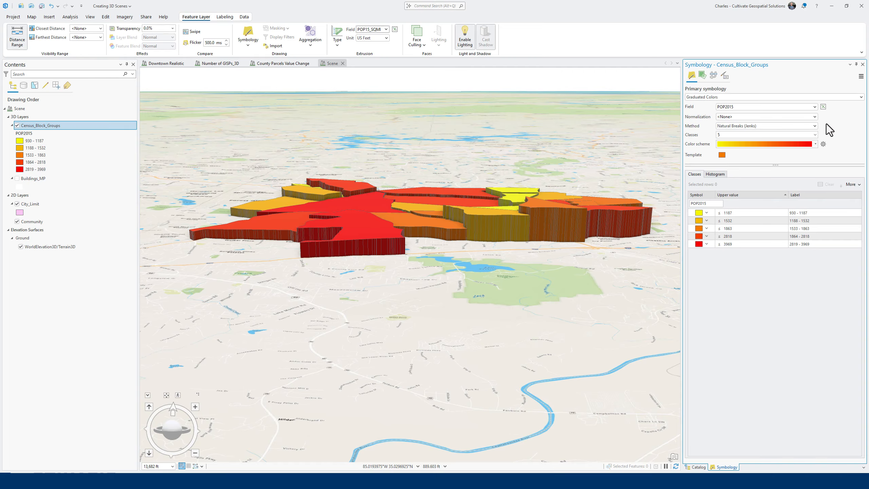
{"action": "left_click", "coordinate": [814, 107]}
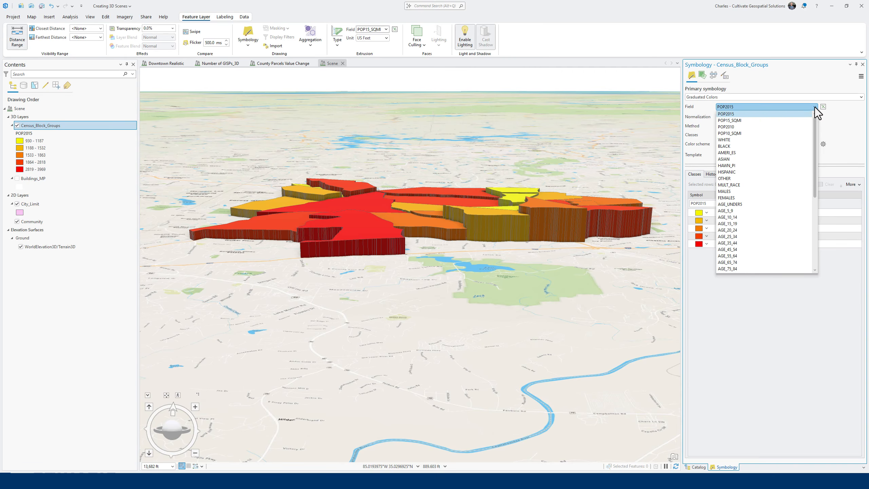
{"action": "left_click", "coordinate": [766, 121]}
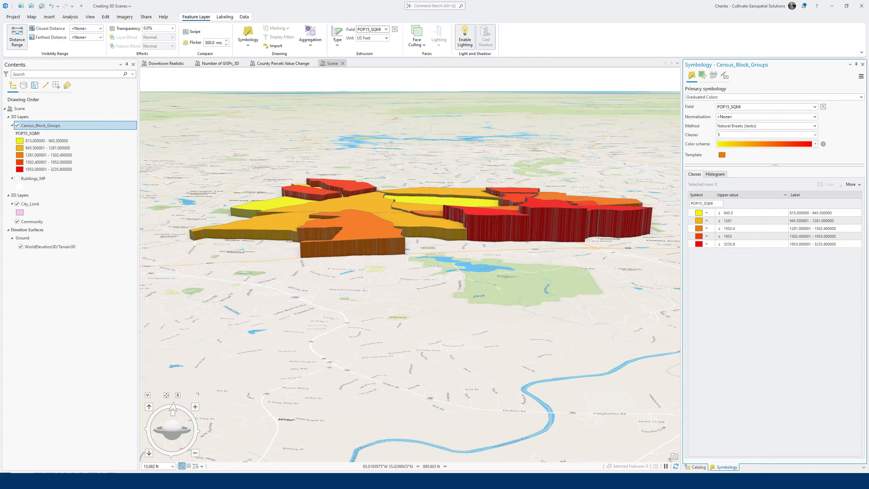
{"action": "left_click", "coordinate": [816, 144]}
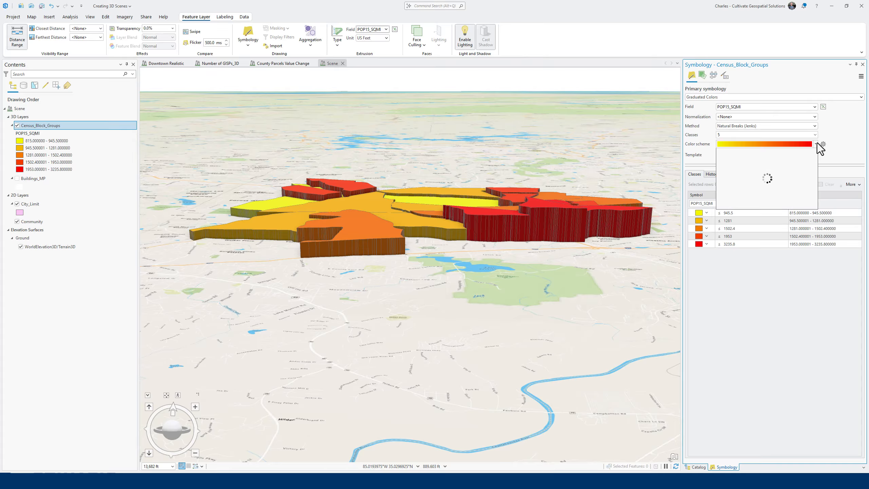
{"action": "left_click", "coordinate": [838, 291]}
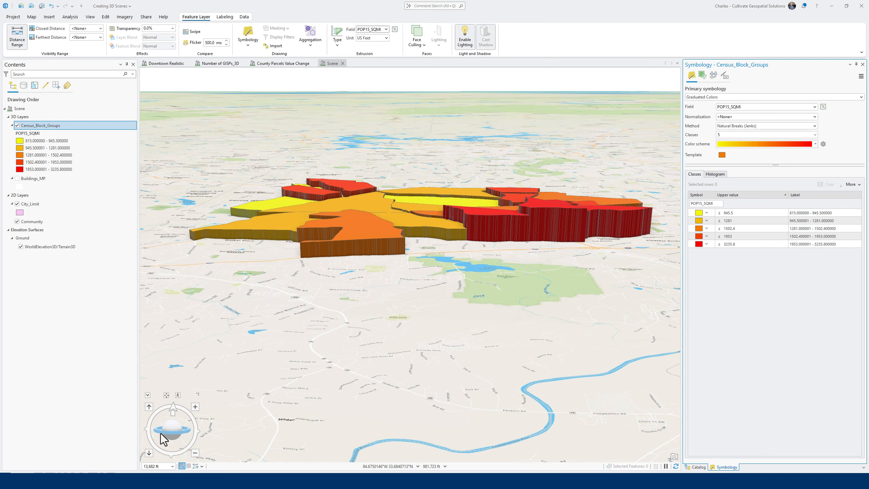
Step: View the extruded block groups from a steeper angle, close the symbology settings and widen the scene view
{"action": "left_click_drag", "start_coordinate": [160, 432], "coordinate": [163, 443]}
{"action": "left_click_drag", "start_coordinate": [466, 307], "coordinate": [450, 396]}
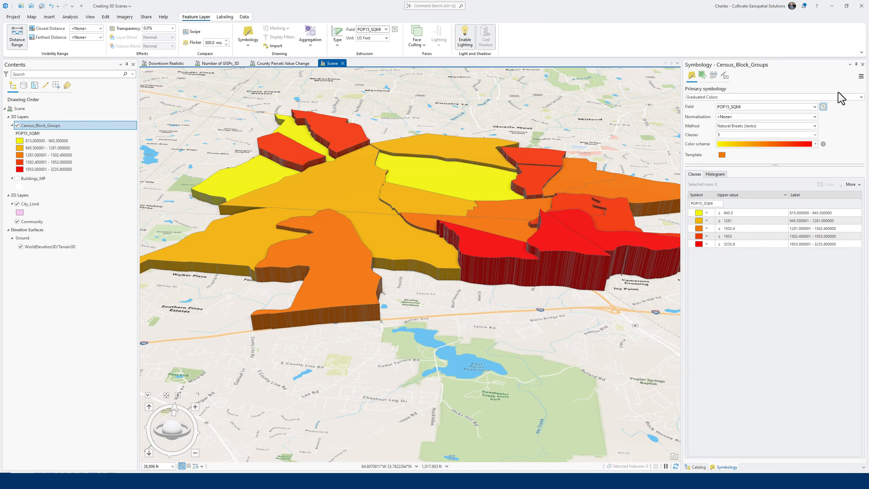
{"action": "left_click", "coordinate": [862, 65]}
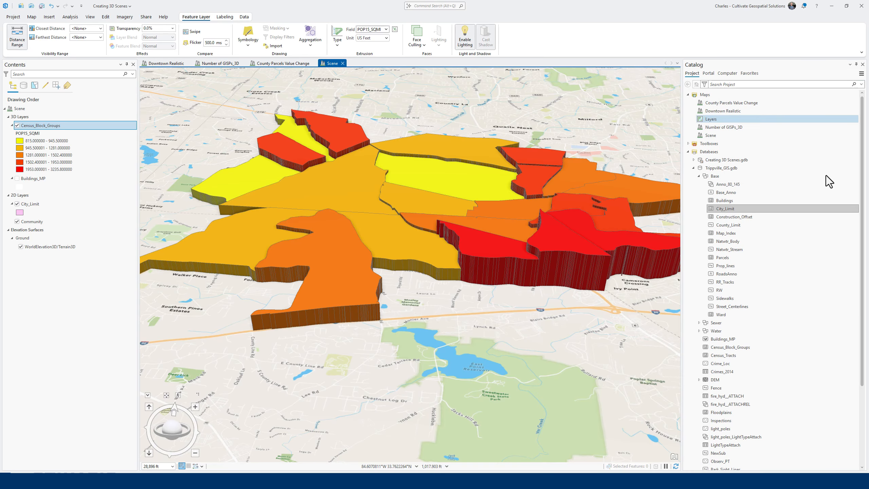
{"action": "left_click_drag", "start_coordinate": [683, 251], "coordinate": [744, 258]}
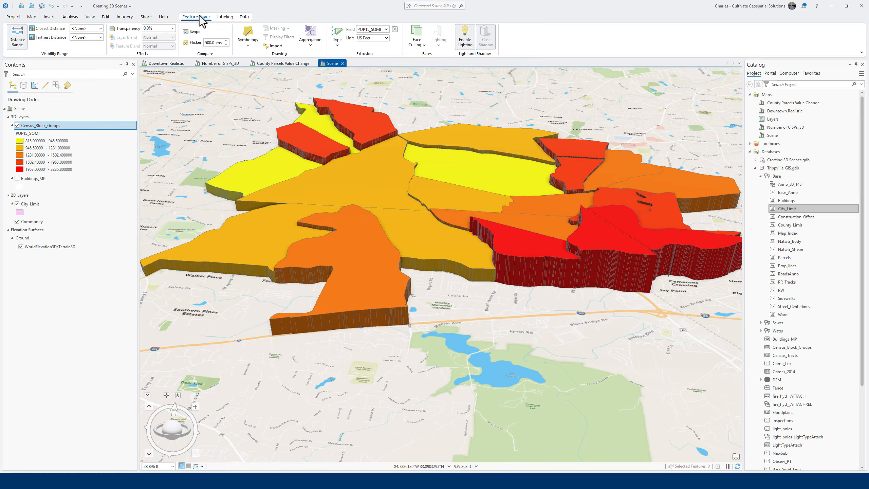
Step: Turn on labels for the Census_Block_Groups layer and label the features with the POP15_SQMI field
{"action": "left_click", "coordinate": [226, 18]}
{"action": "left_click", "coordinate": [14, 36]}
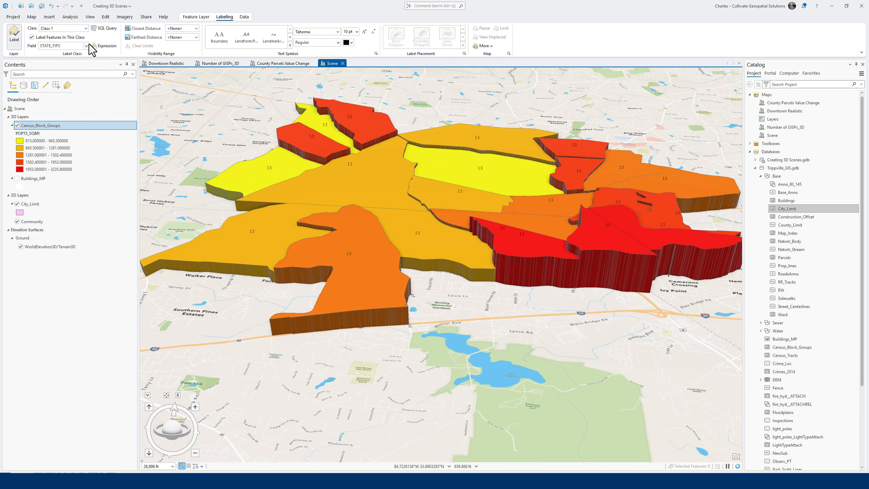
{"action": "left_click", "coordinate": [87, 44]}
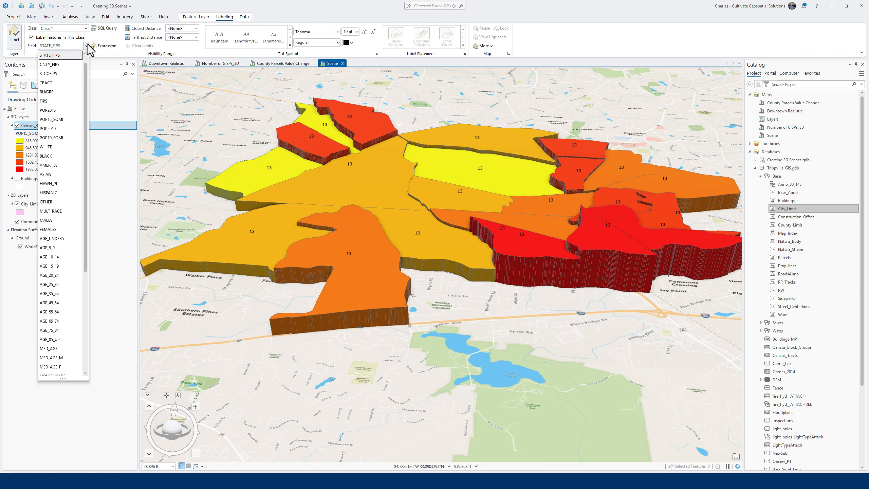
{"action": "left_click", "coordinate": [59, 119]}
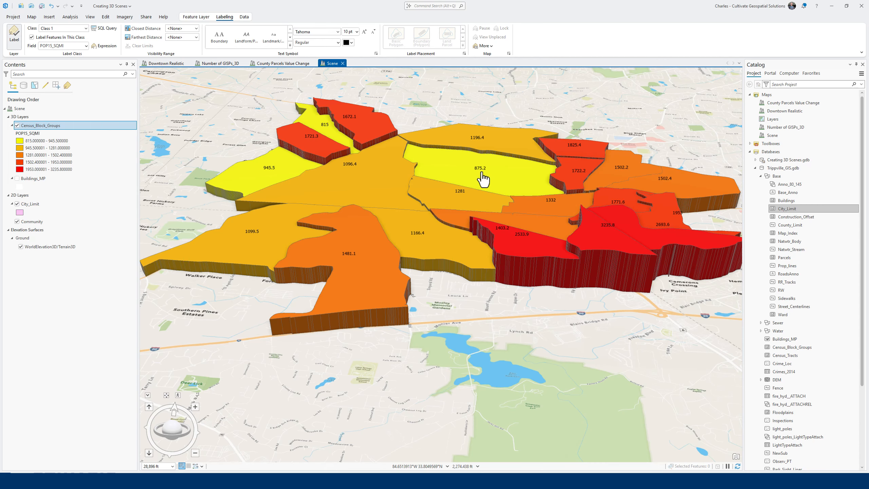
Step: Switch to the Downtown Realistic scene and zoom in to street level to examine its light poles, fire hydrants and buildings
{"action": "left_click", "coordinate": [156, 64]}
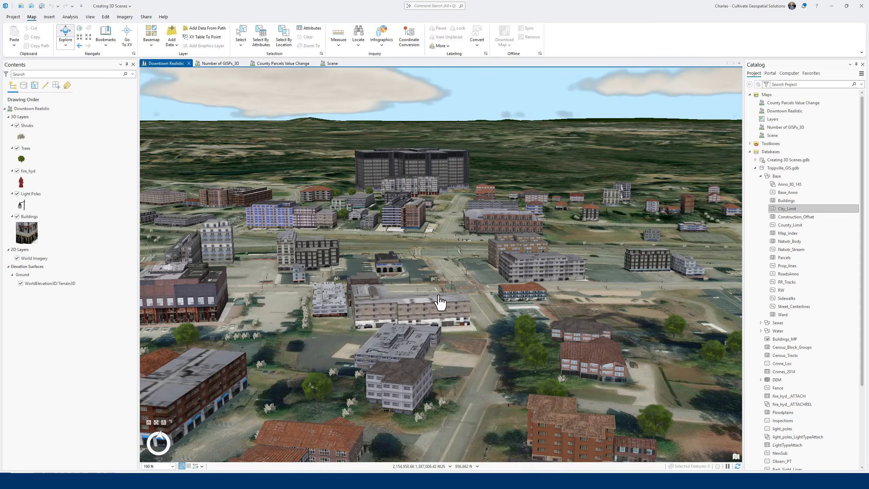
{"action": "scroll", "coordinate": [441, 303], "scroll_direction": "up", "scroll_amount": 10}
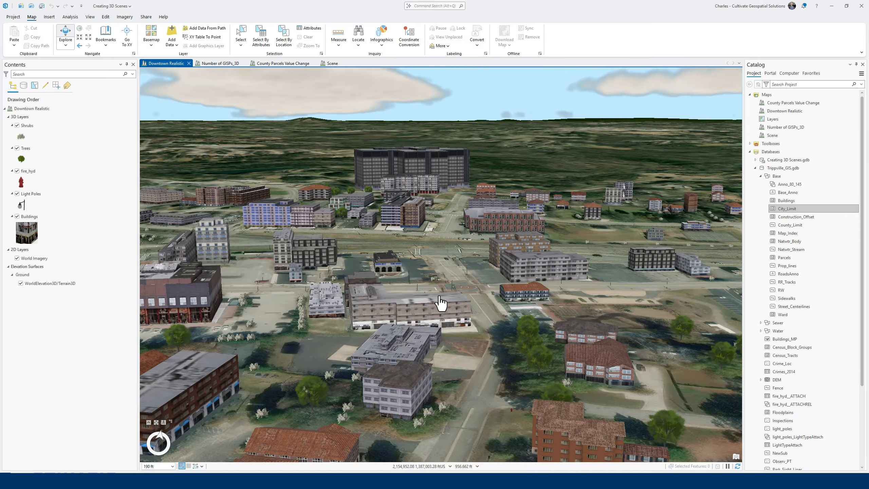
{"action": "scroll", "coordinate": [416, 278], "scroll_direction": "up", "scroll_amount": 5}
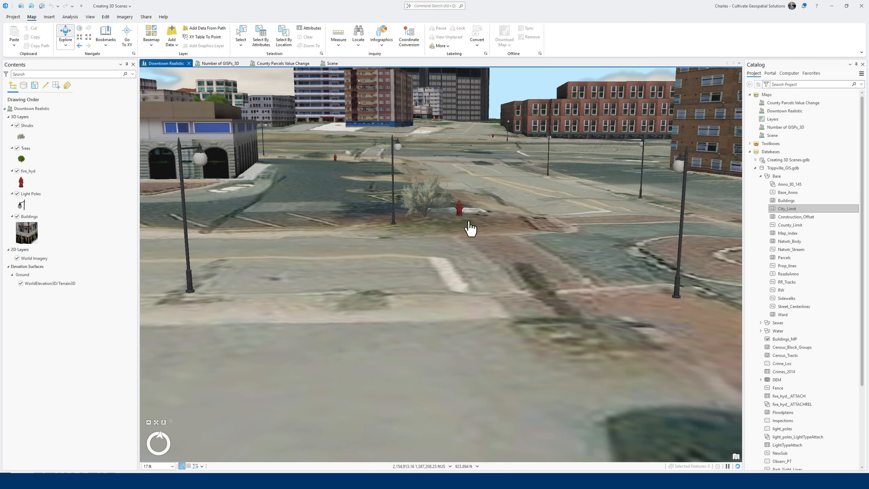
Step: Review the weather effect settings for the Downtown Realistic scene, including cloud cover, cloud base elevation, wind speed and wind direction
{"action": "scroll", "coordinate": [469, 228], "scroll_direction": "up", "scroll_amount": 5}
{"action": "scroll", "coordinate": [470, 227], "scroll_direction": "down", "scroll_amount": 5}
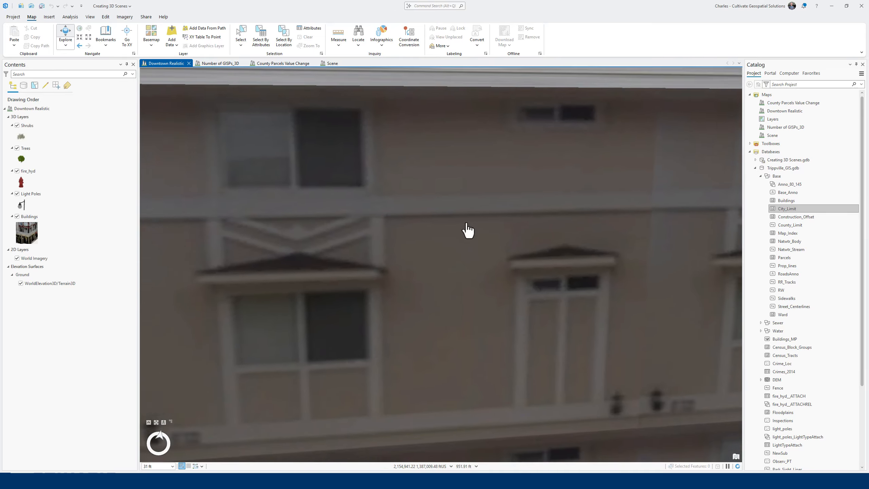
{"action": "scroll", "coordinate": [465, 234], "scroll_direction": "down", "scroll_amount": 3}
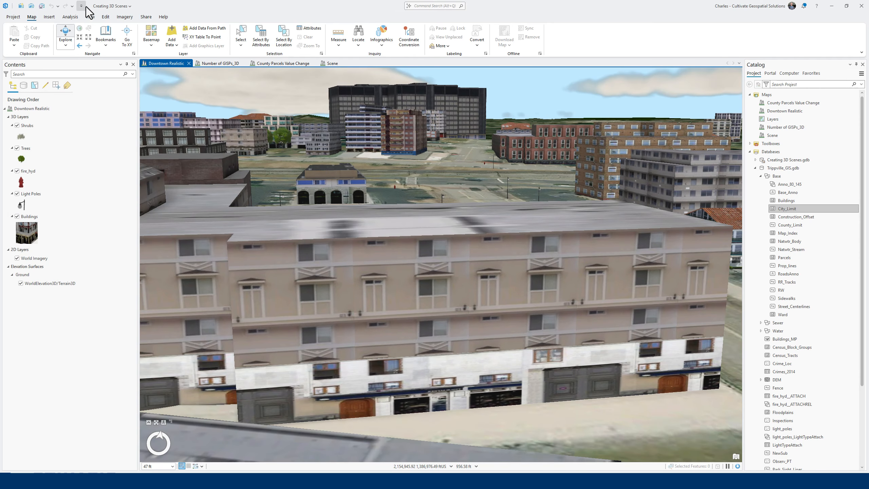
{"action": "left_click", "coordinate": [90, 16]}
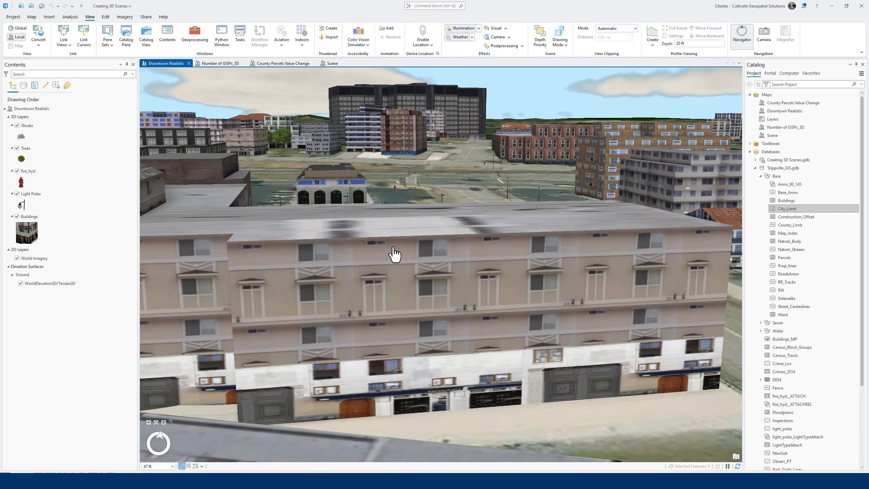
{"action": "left_click", "coordinate": [472, 36]}
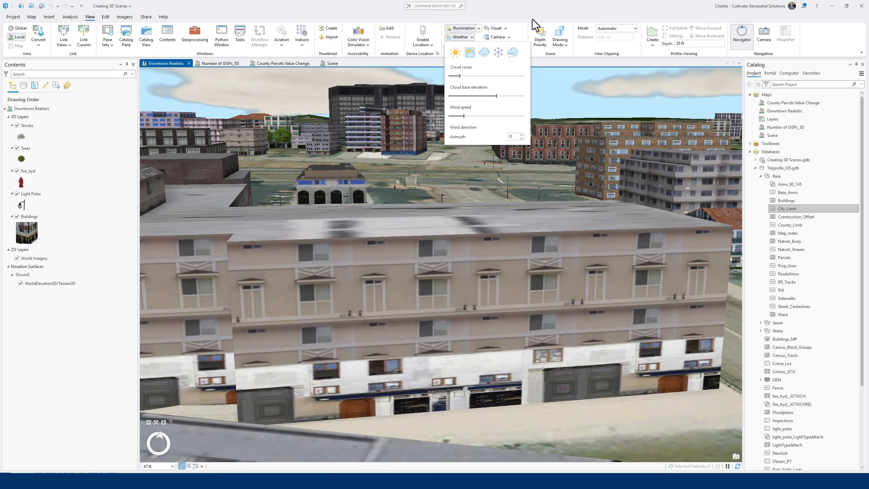
{"action": "left_click", "coordinate": [550, 3]}
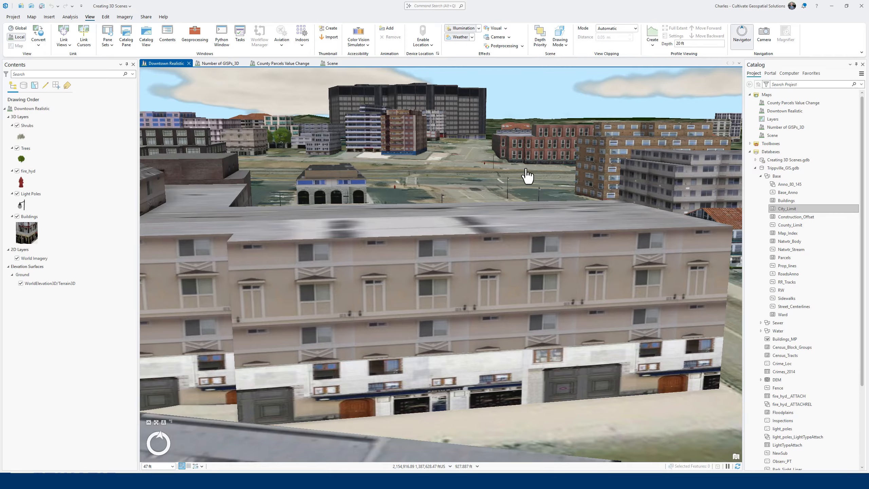
Step: View the downtown buildings from farther away and switch to the Number of GISPs_3D scene to examine the extruded states
{"action": "scroll", "coordinate": [528, 179], "scroll_direction": "down", "scroll_amount": 5}
{"action": "left_click_drag", "start_coordinate": [536, 138], "coordinate": [524, 252]}
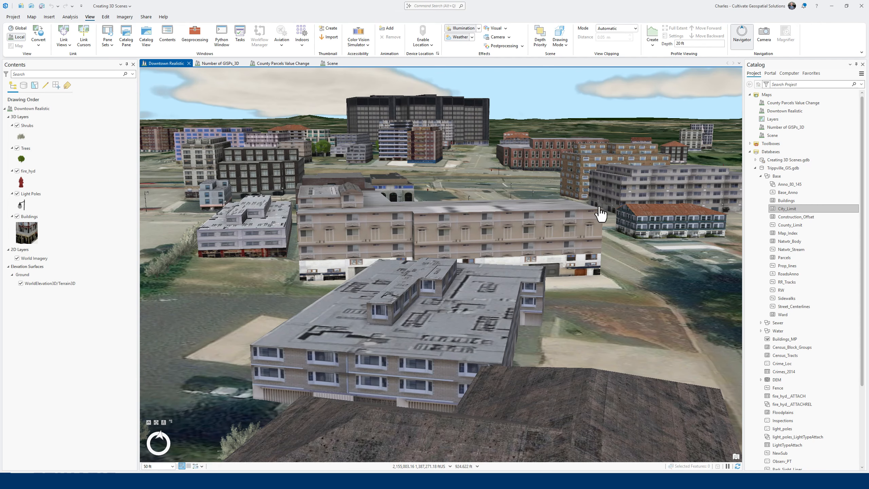
{"action": "left_click", "coordinate": [219, 63]}
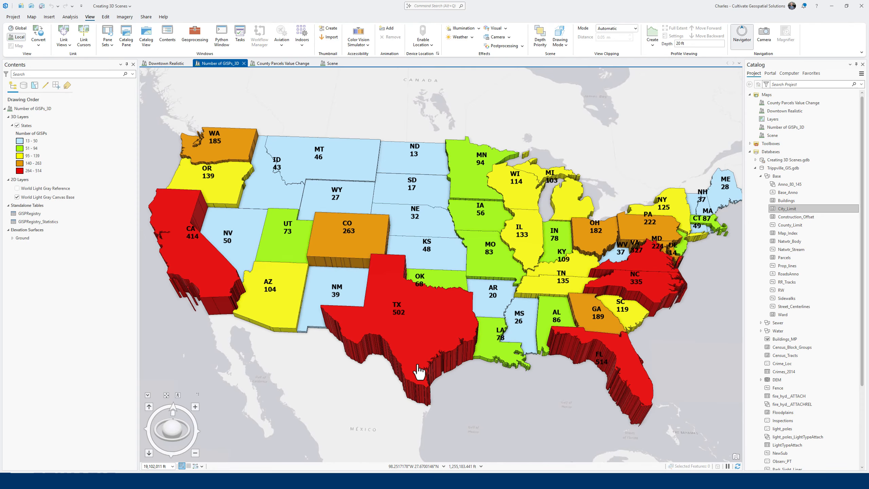
Step: Switch to the County Parcels Value Change scene and examine the Parcels layer's custom Arcade extrusion expression based on realprop.VAL_CHG, leaving it without saving
{"action": "left_click", "coordinate": [273, 64]}
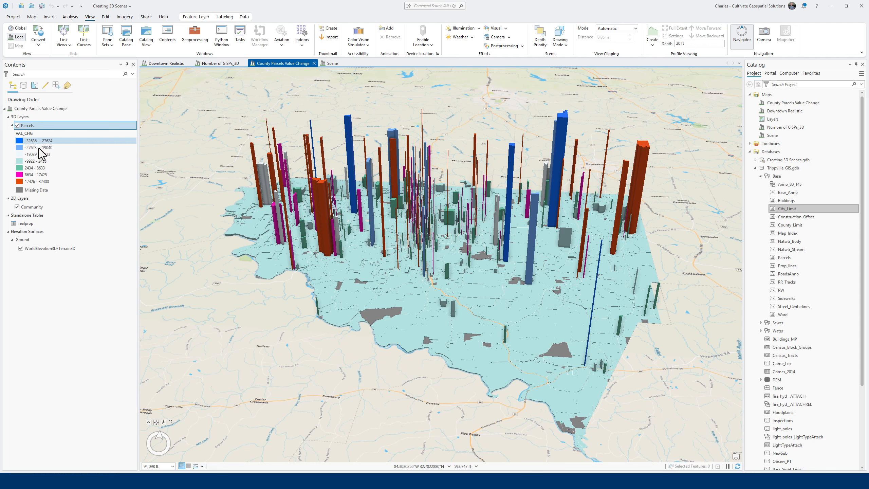
{"action": "left_click", "coordinate": [202, 17]}
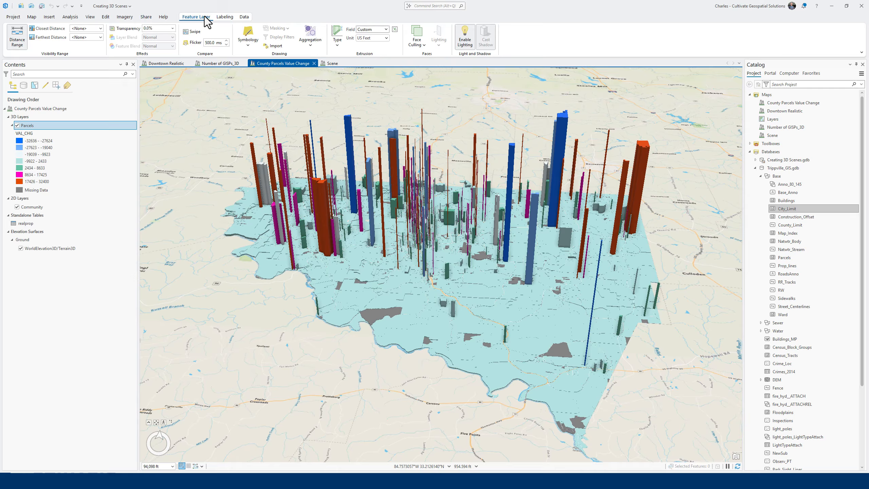
{"action": "left_click", "coordinate": [396, 29]}
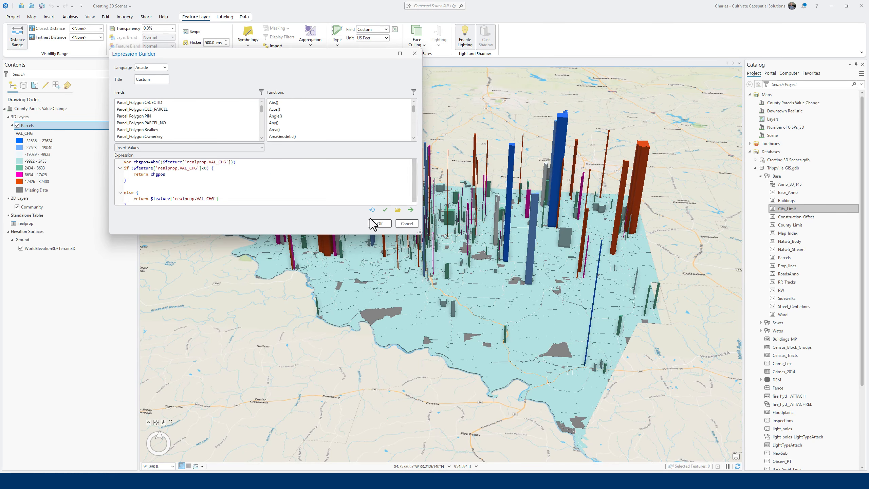
{"action": "left_click_drag", "start_coordinate": [261, 236], "coordinate": [268, 296]}
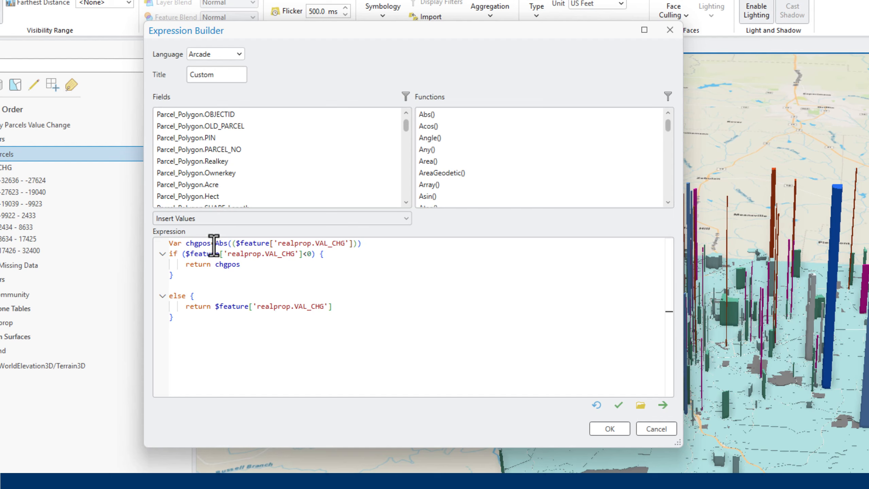
{"action": "left_click_drag", "start_coordinate": [215, 243], "coordinate": [227, 243]}
{"action": "left_click_drag", "start_coordinate": [278, 246], "coordinate": [340, 248]}
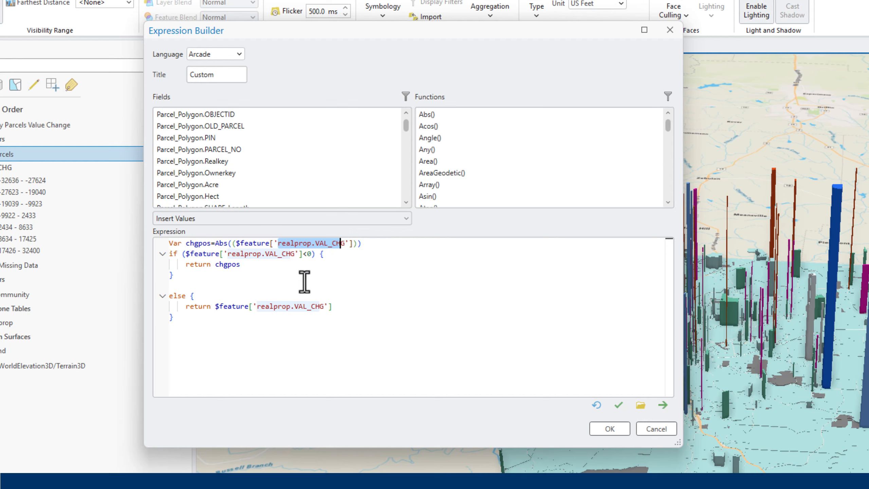
{"action": "left_click", "coordinate": [324, 253]}
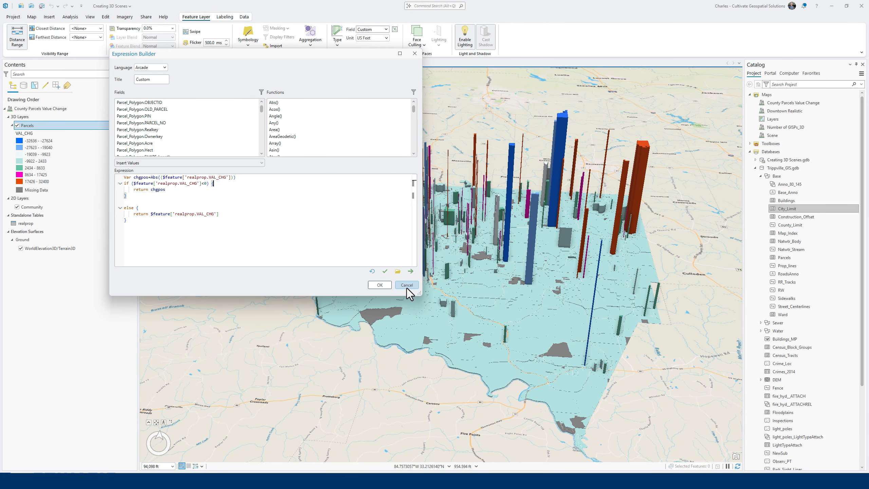
{"action": "left_click", "coordinate": [406, 287]}
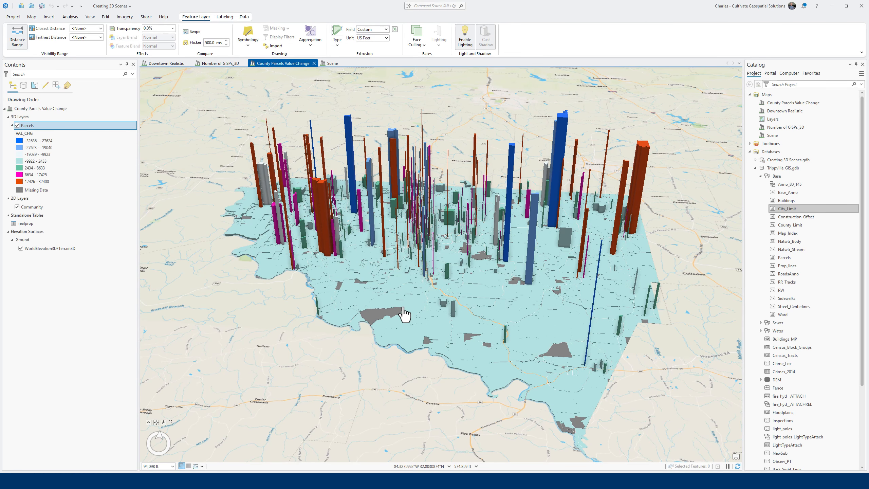